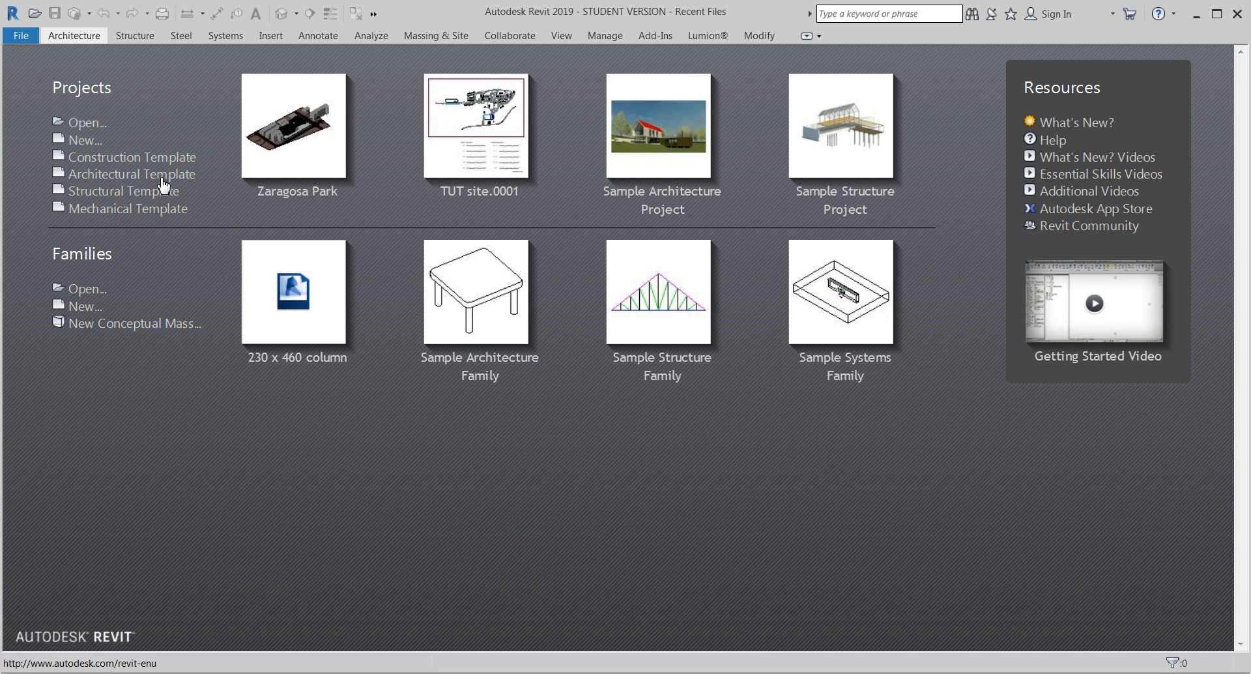
Create a new project based on the Architectural Template
left_click(89, 143)
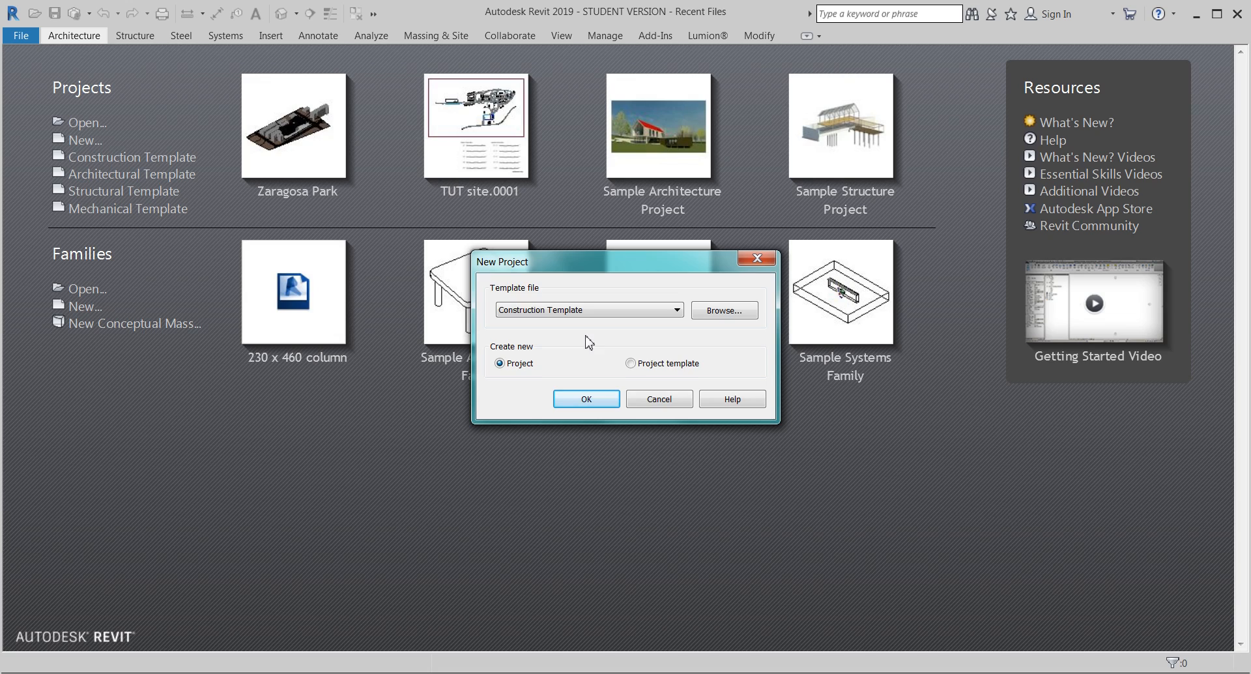
left_click(562, 310)
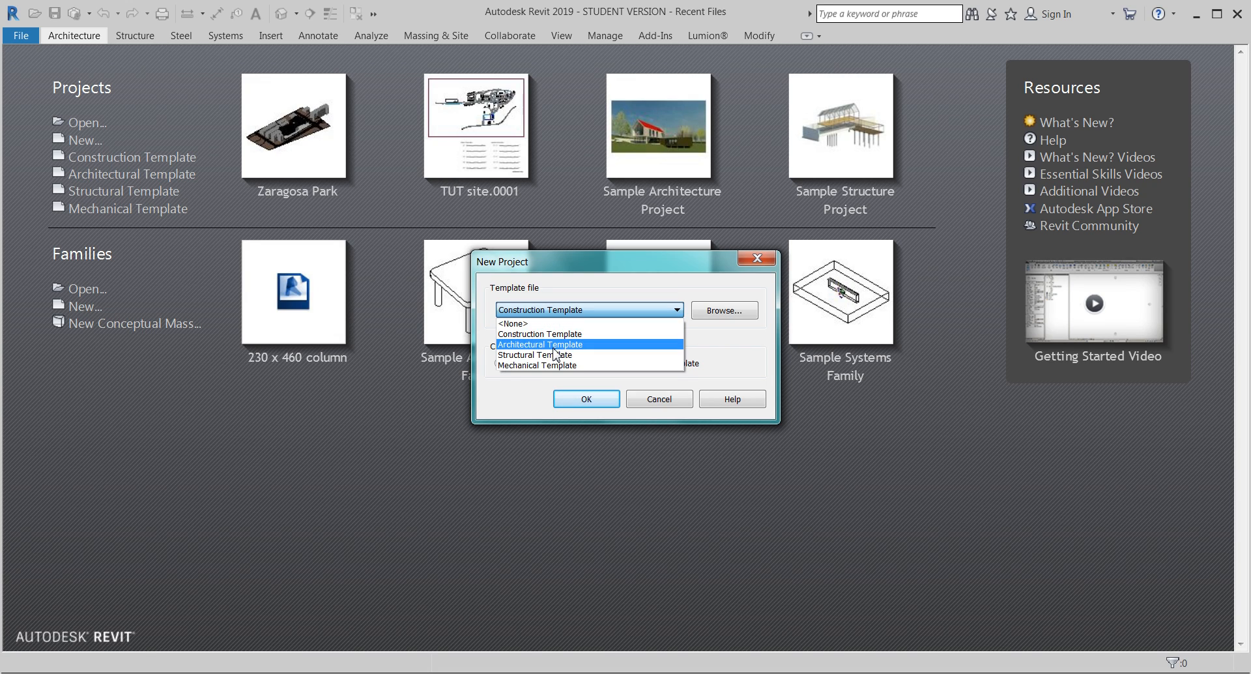
left_click(554, 345)
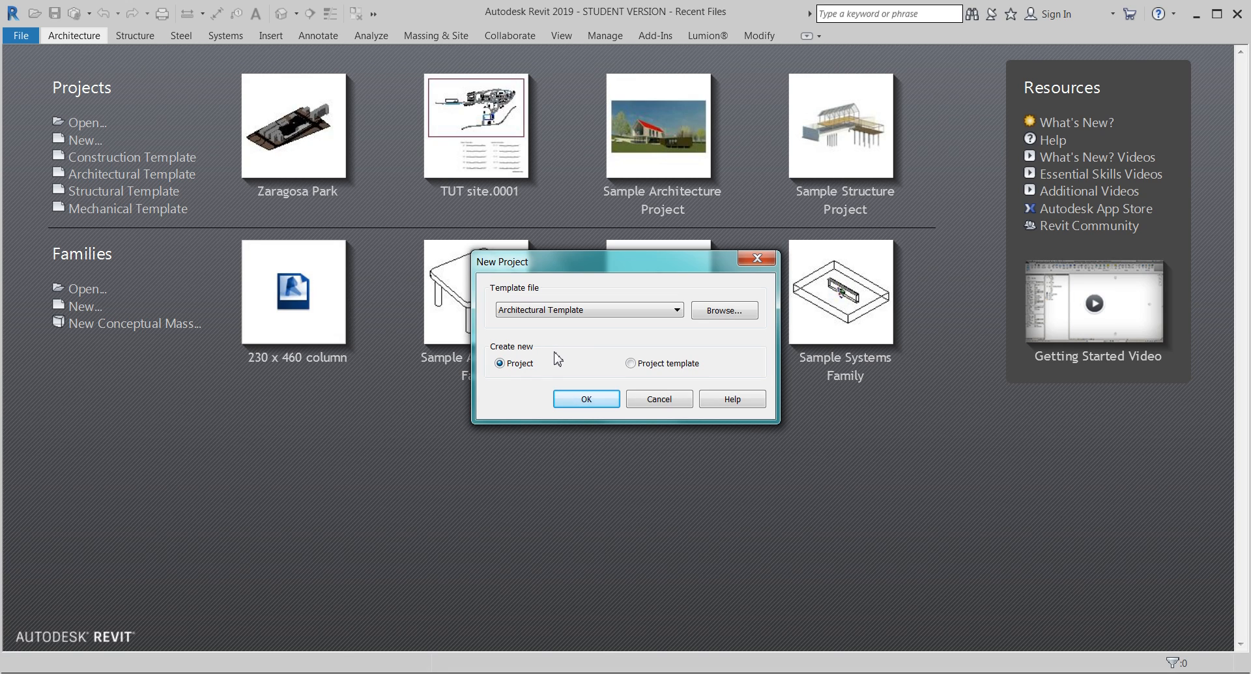
left_click(554, 311)
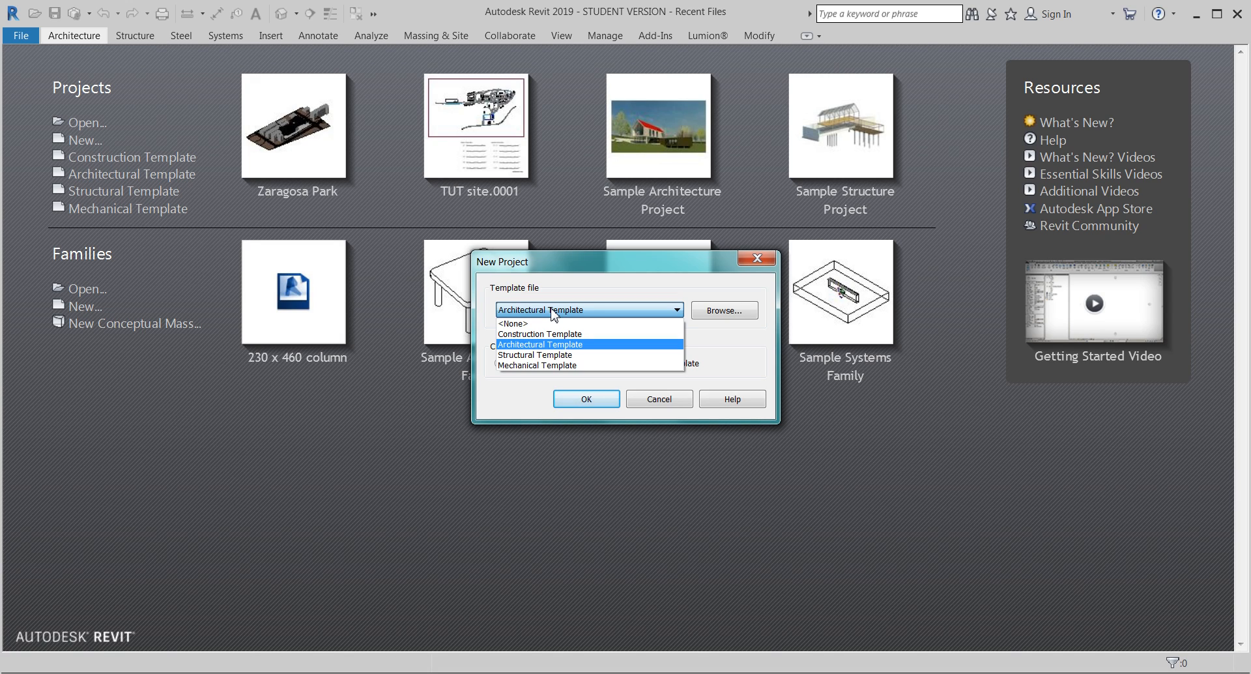
left_click(532, 347)
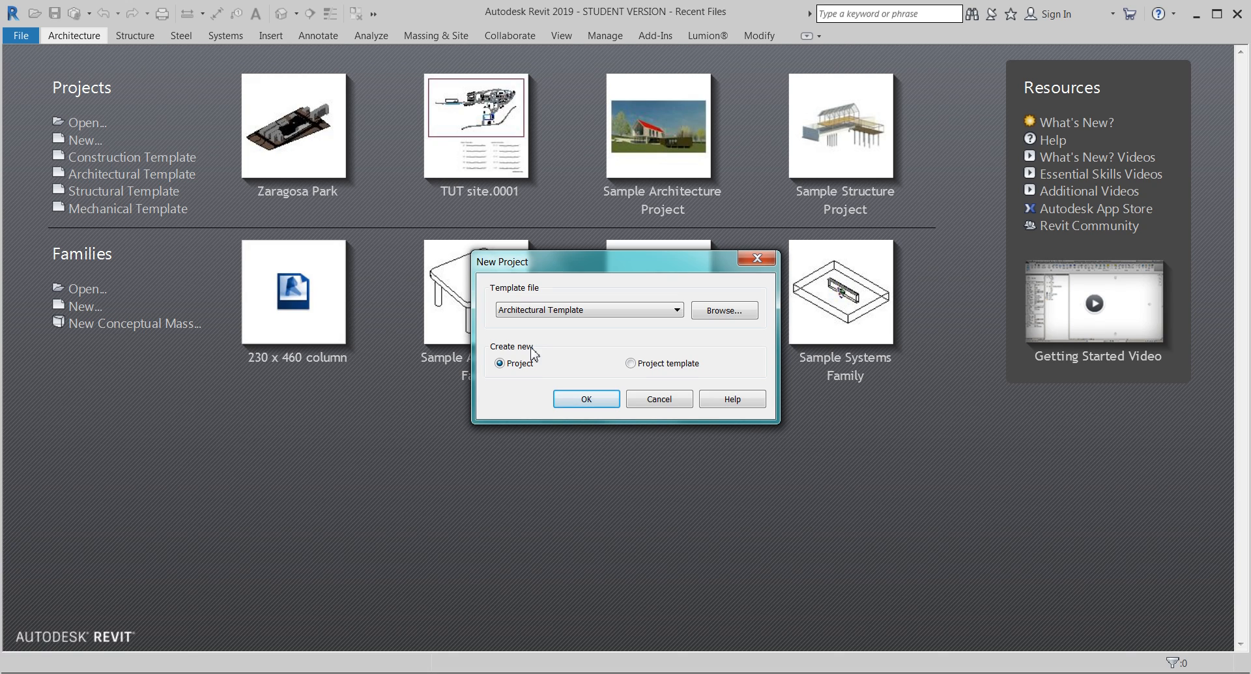
left_click(587, 399)
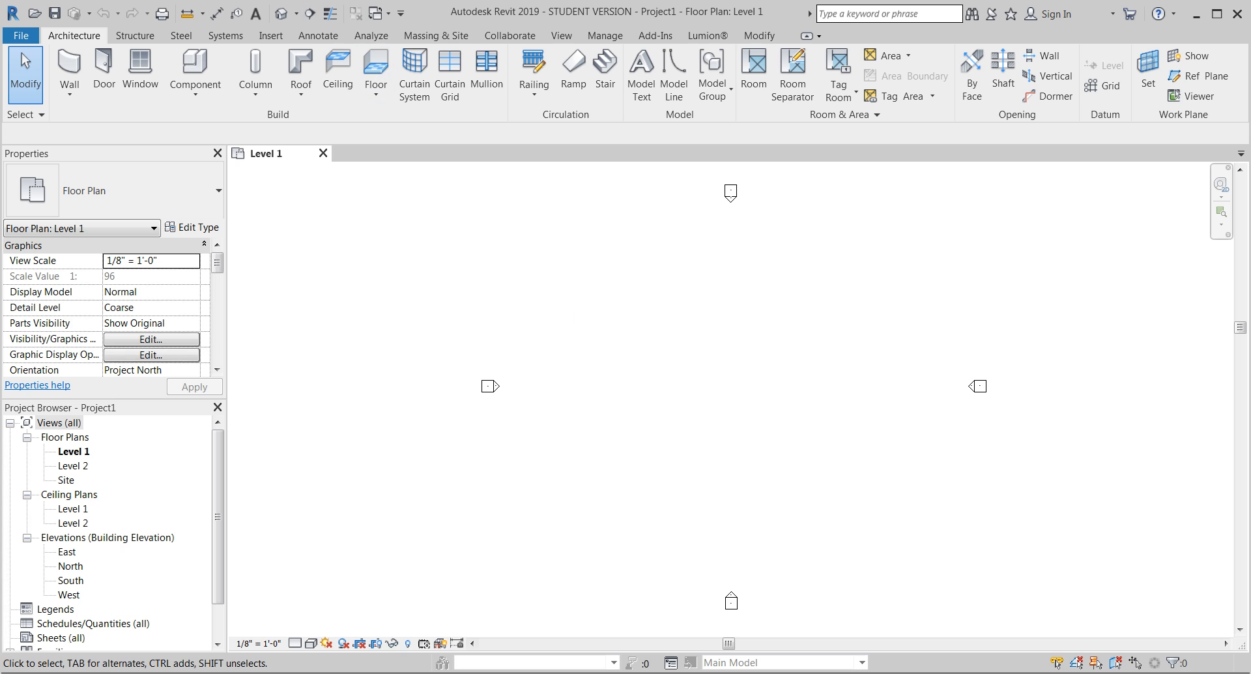
Start enabling collaboration, choose to save the model, and browse to the Revit Central File folder in the students' Revit training folder on TOSHIBA (D:)
left_click(511, 36)
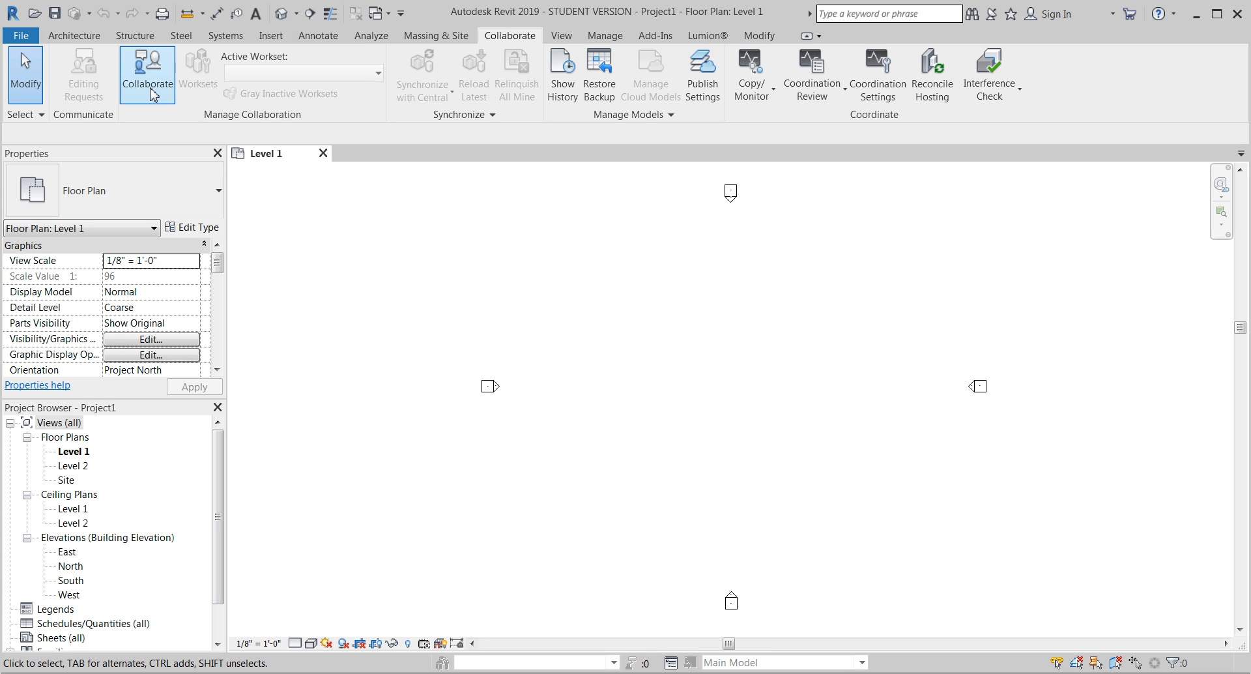
left_click(150, 84)
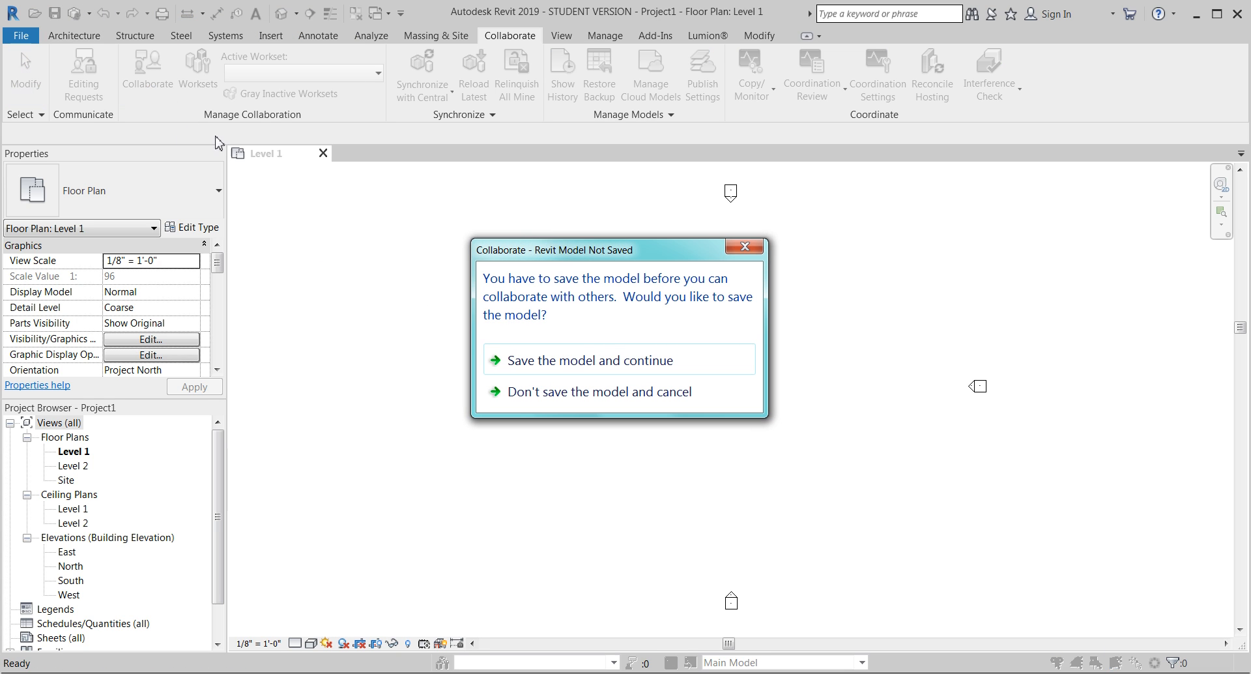
left_click(588, 364)
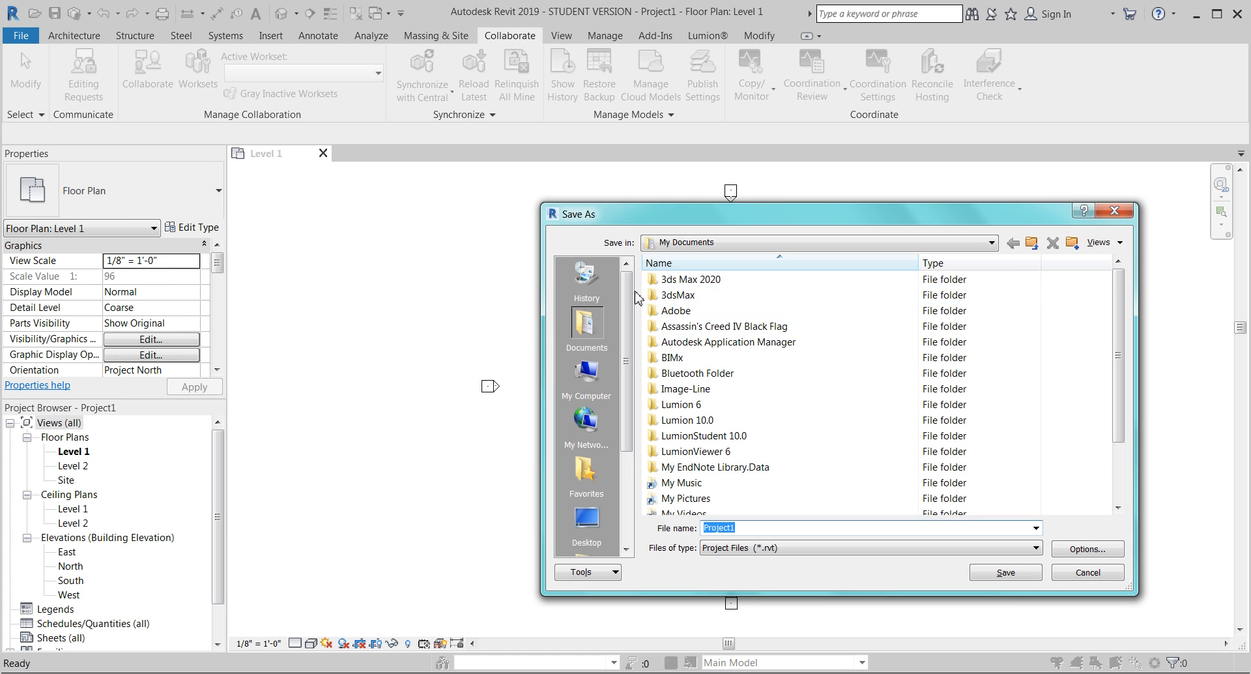
left_click_drag(729, 221, 557, 80)
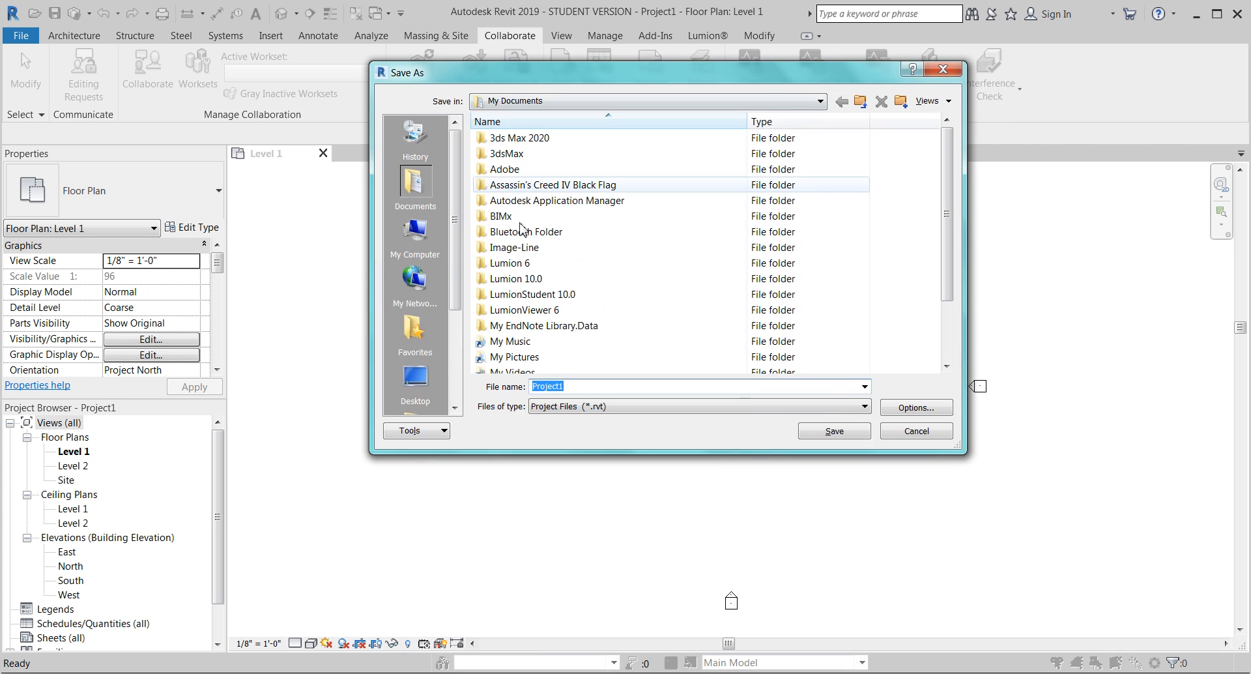
left_click(415, 233)
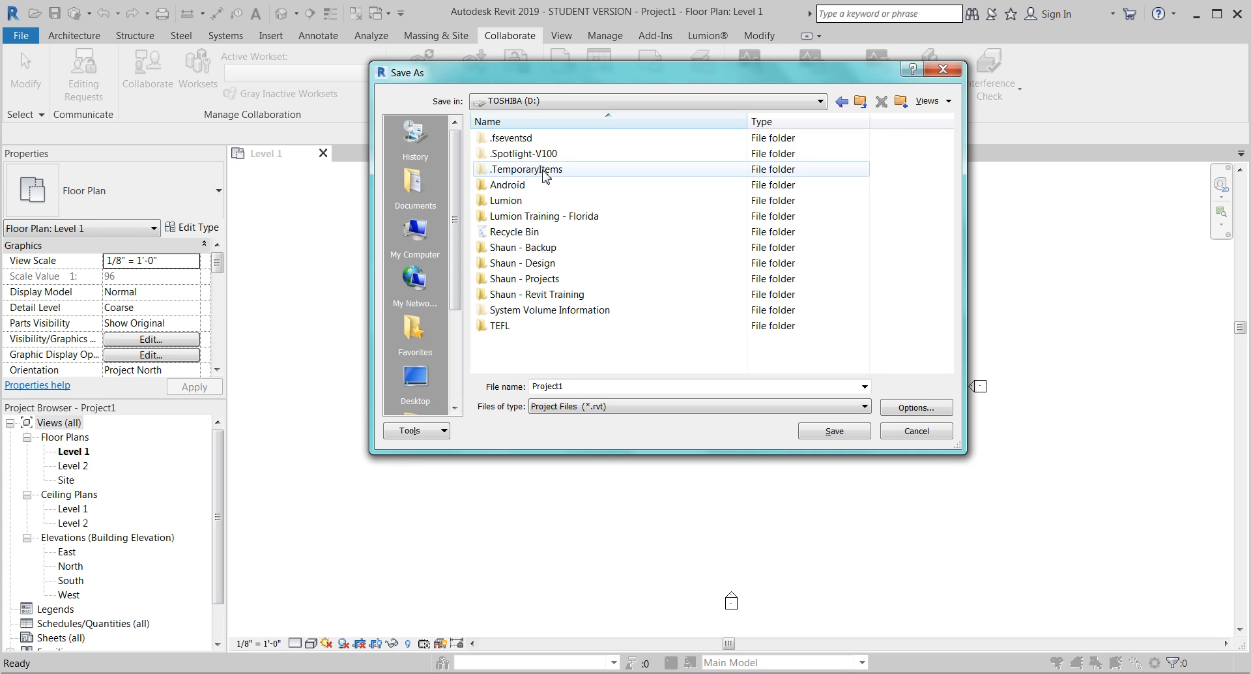
double_click(576, 295)
double_click(564, 185)
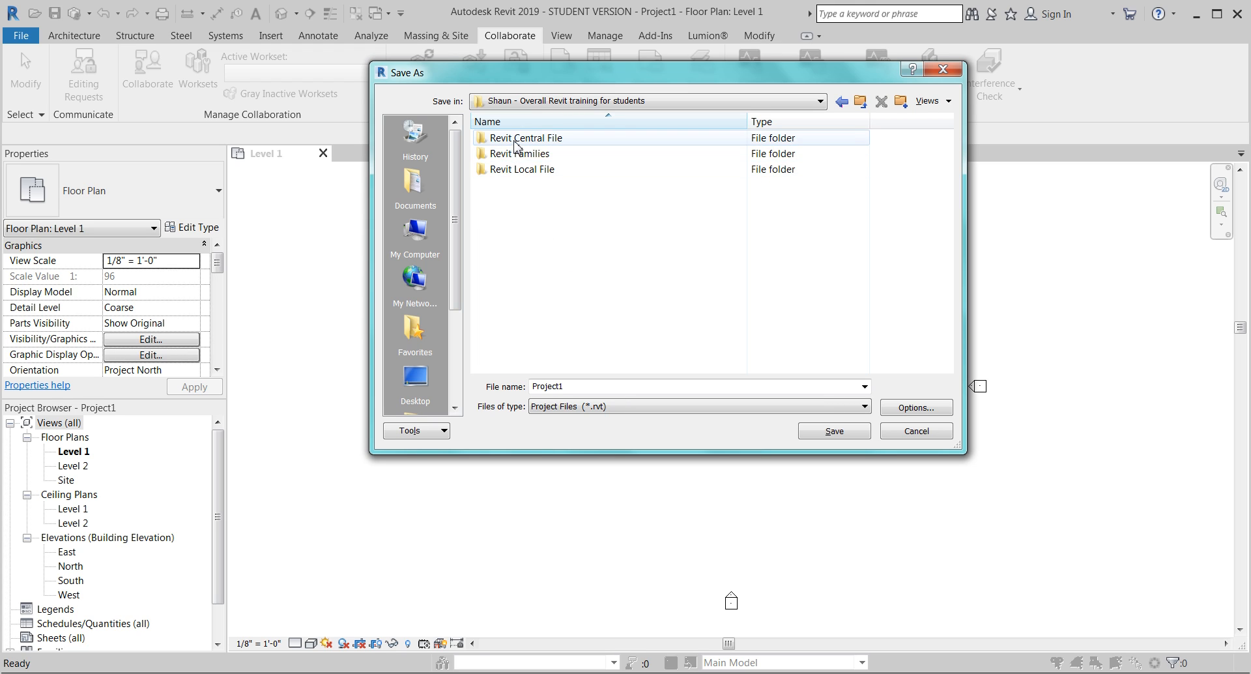
double_click(582, 139)
Save the model as "Kitchen Design Central" and enable collaboration within the network
double_click(582, 386)
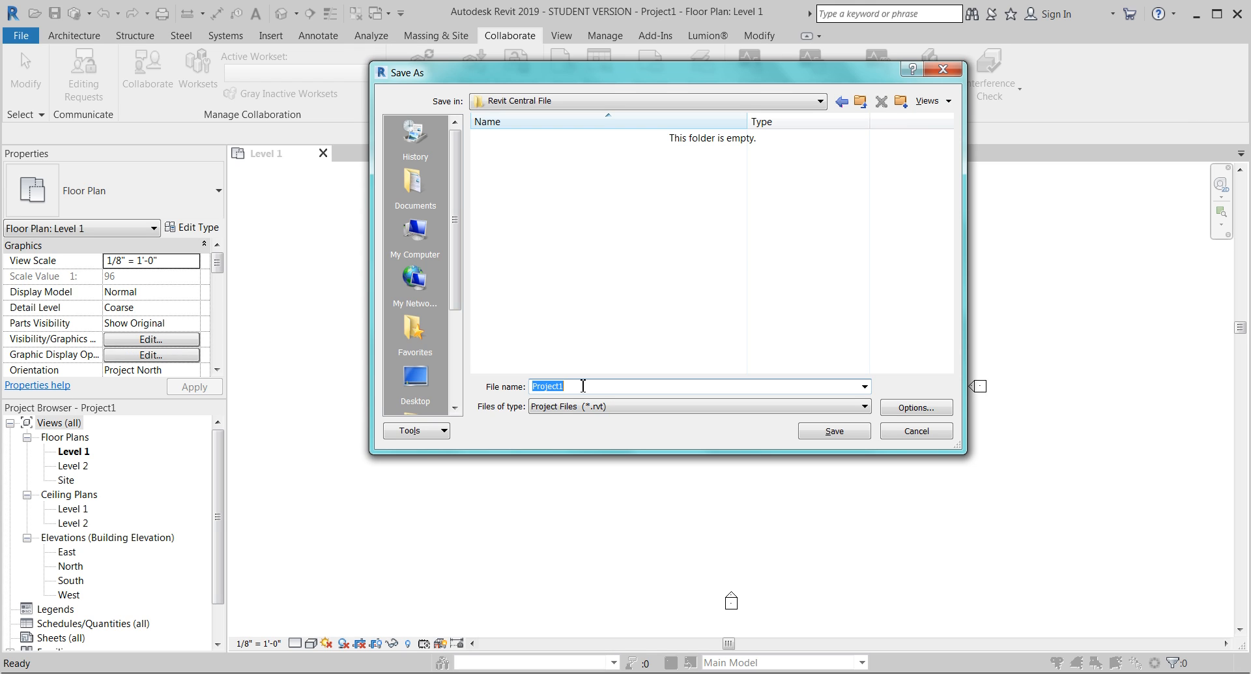
type("Kitchen Desgin")
key("BackSpace")
key("BackSpace")
key("BackSpace")
type("ign Central")
left_click(829, 432)
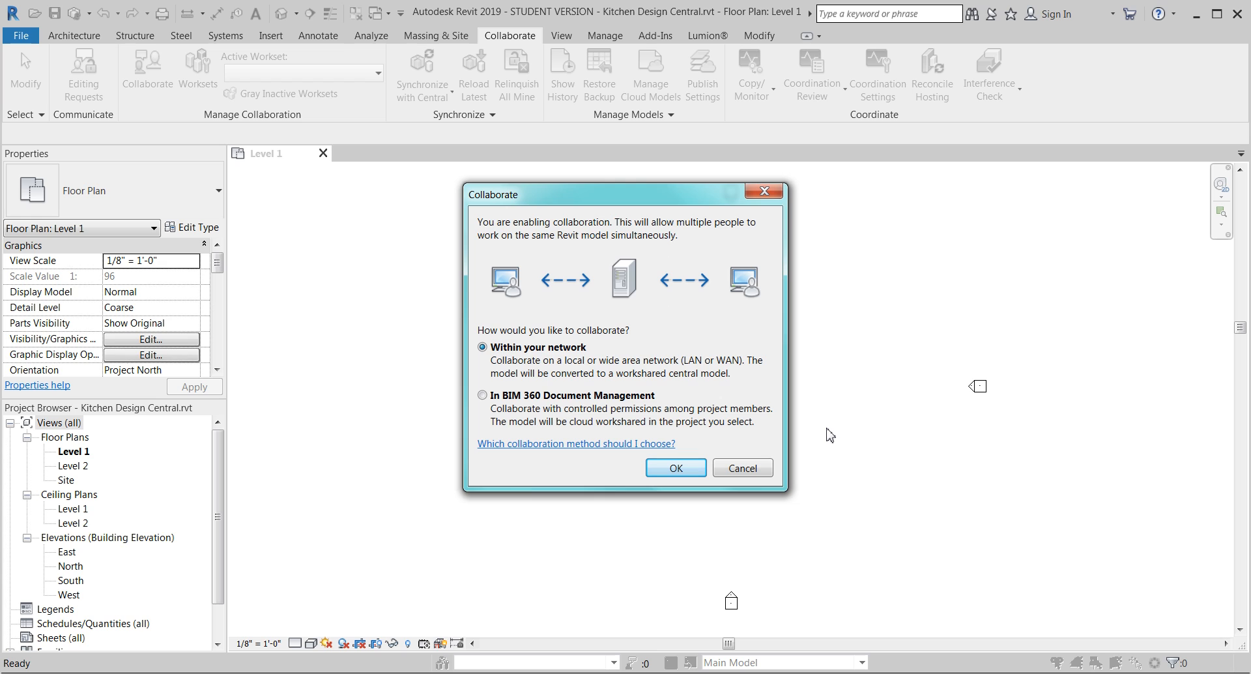
left_click(685, 470)
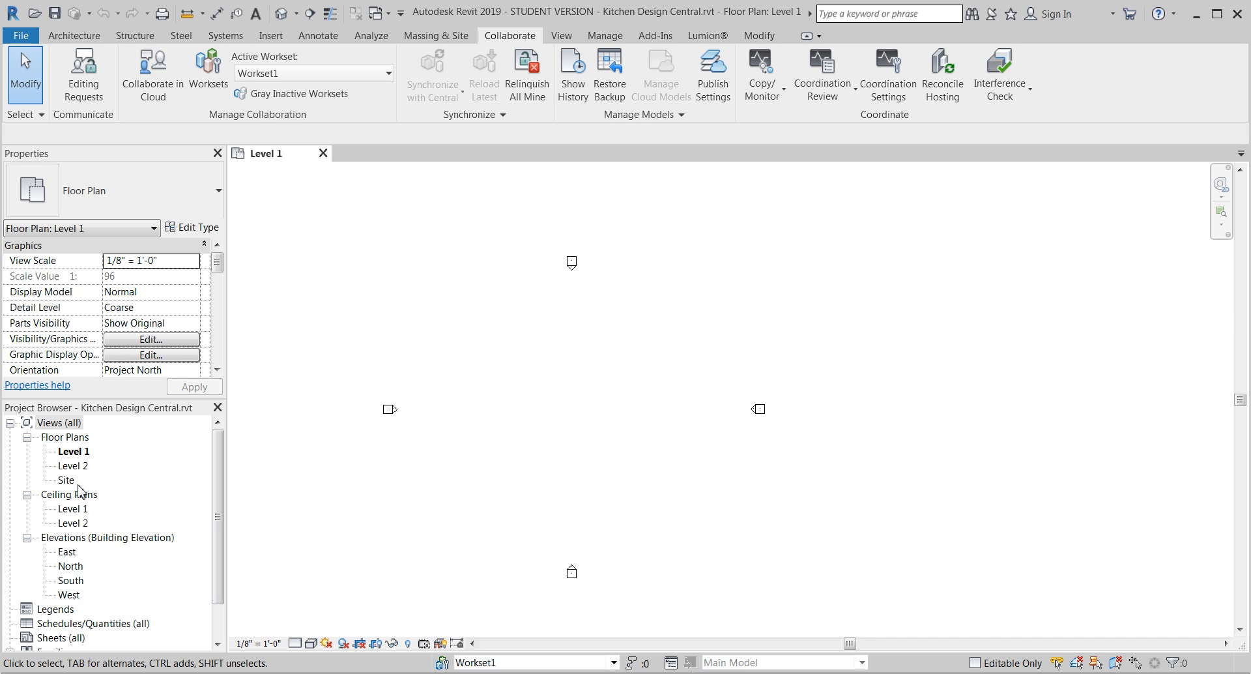
left_click(62, 509)
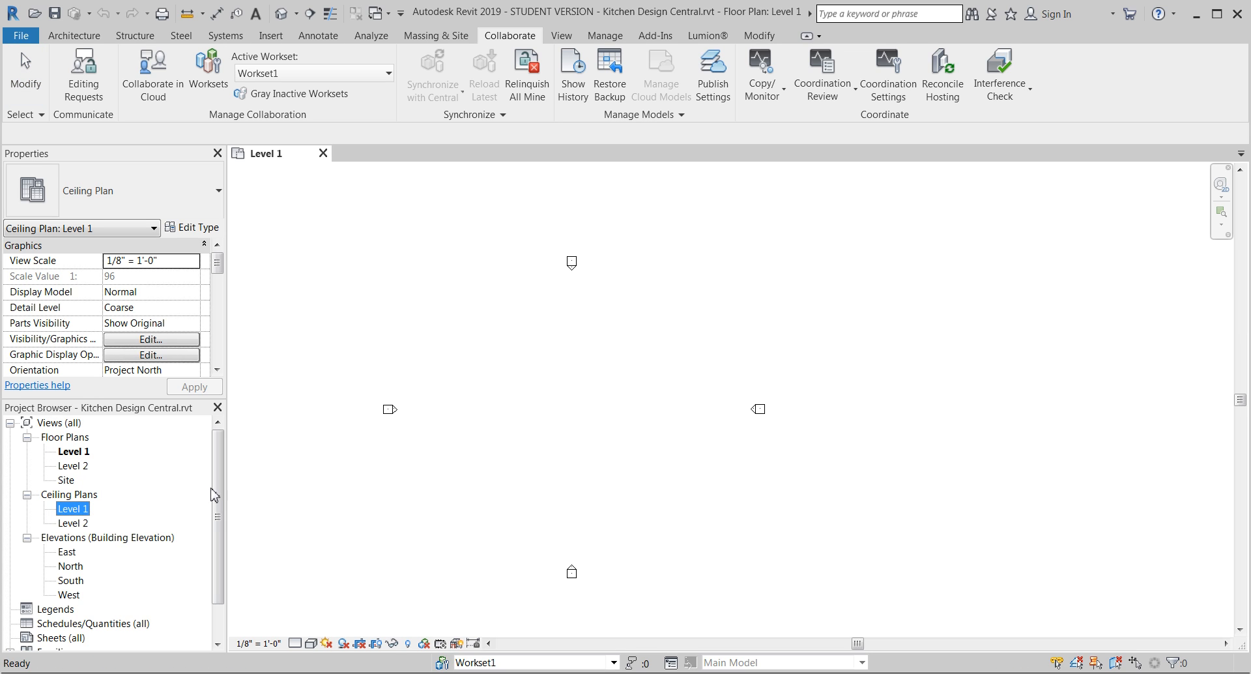
scroll(218, 502, "down", 1)
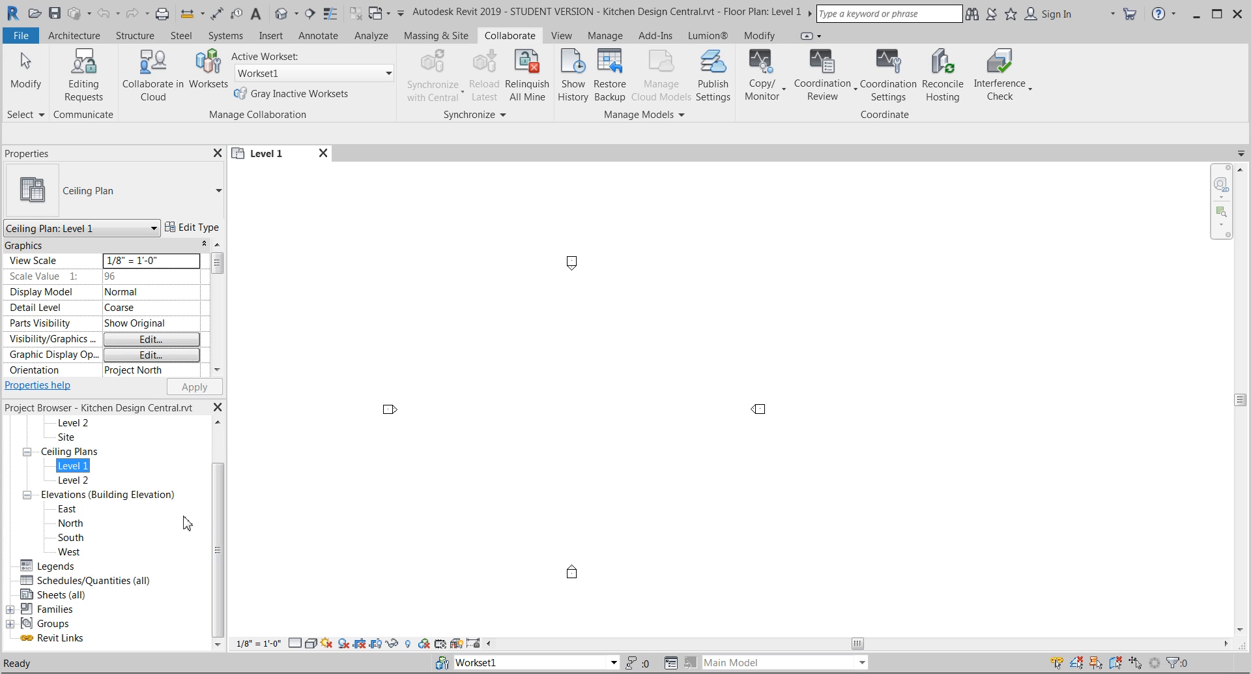
scroll(224, 499, "up", 1)
left_click(458, 272)
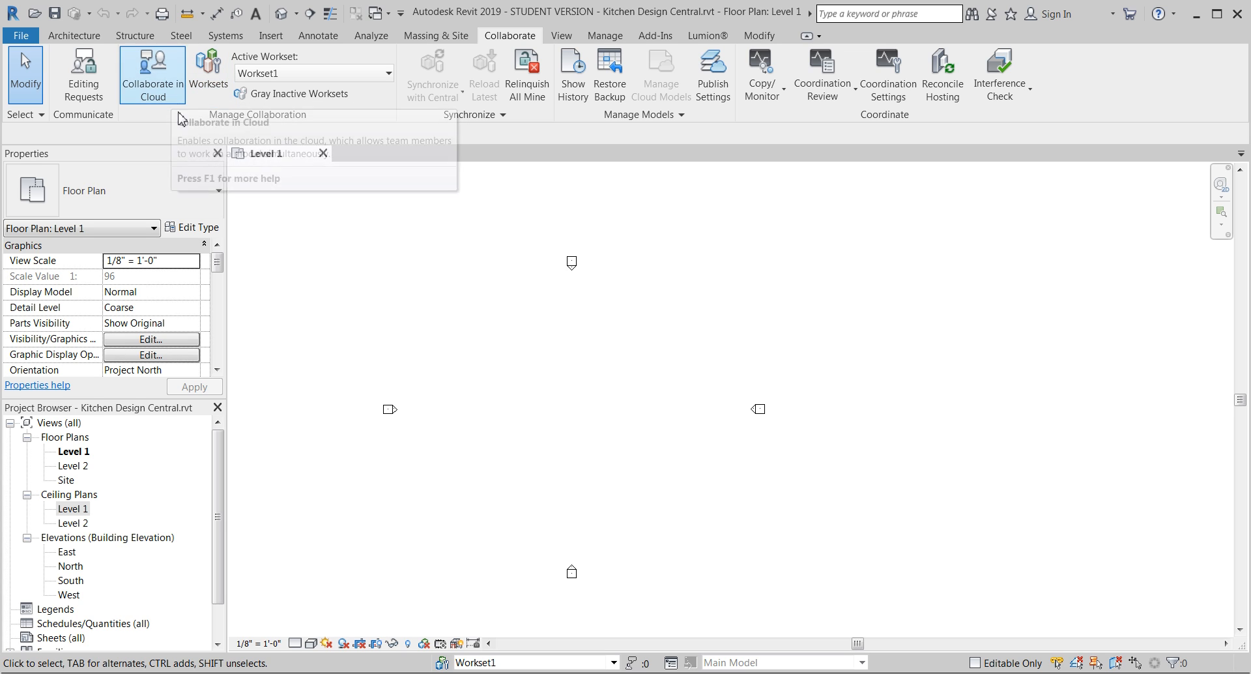
Close the project, saving its changes and accepting it as the central model
left_click(322, 154)
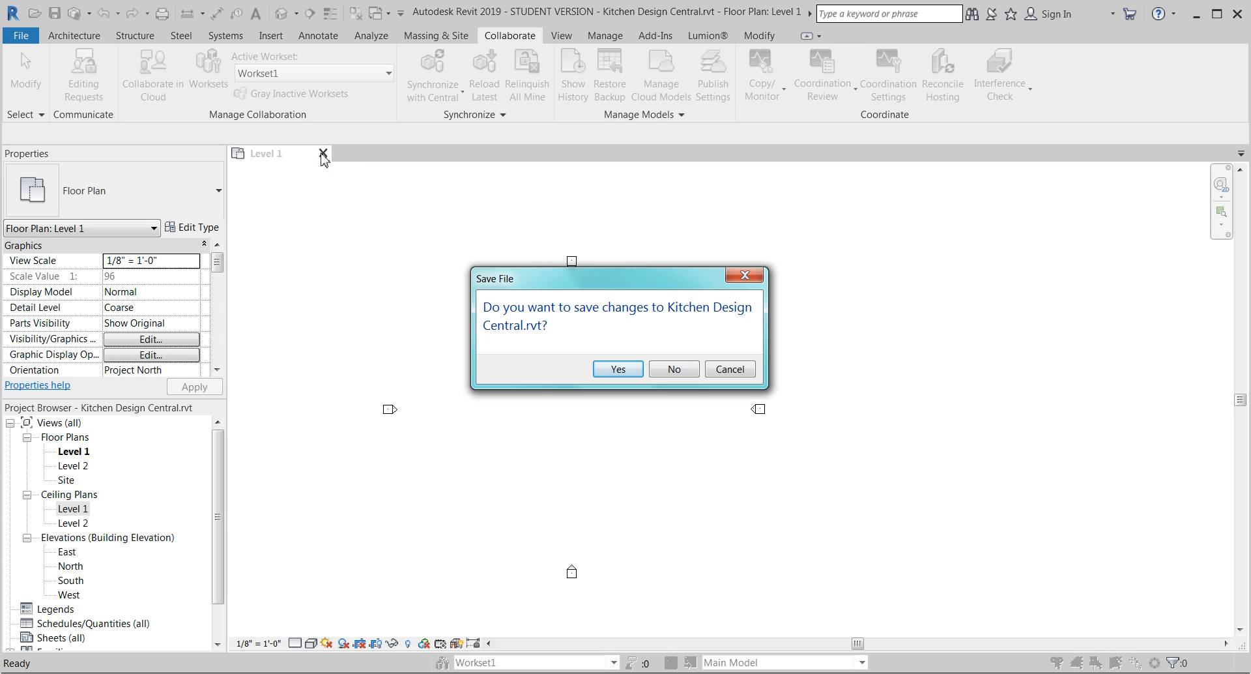
left_click(627, 370)
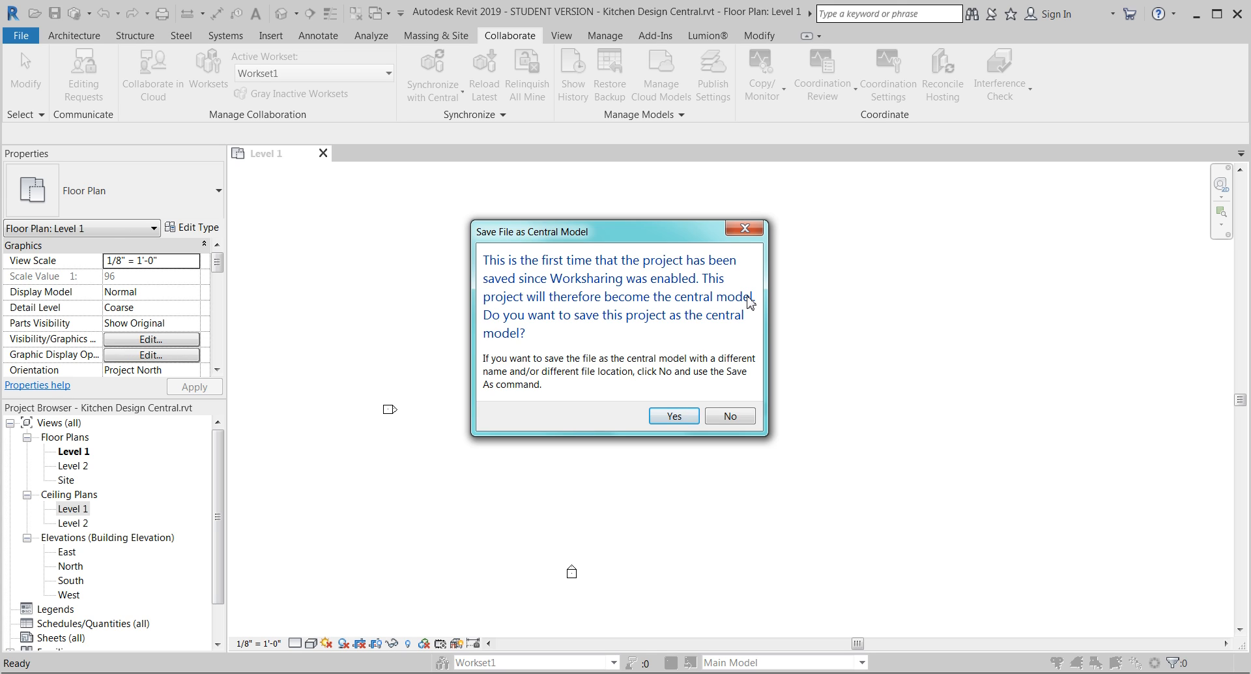
left_click(675, 417)
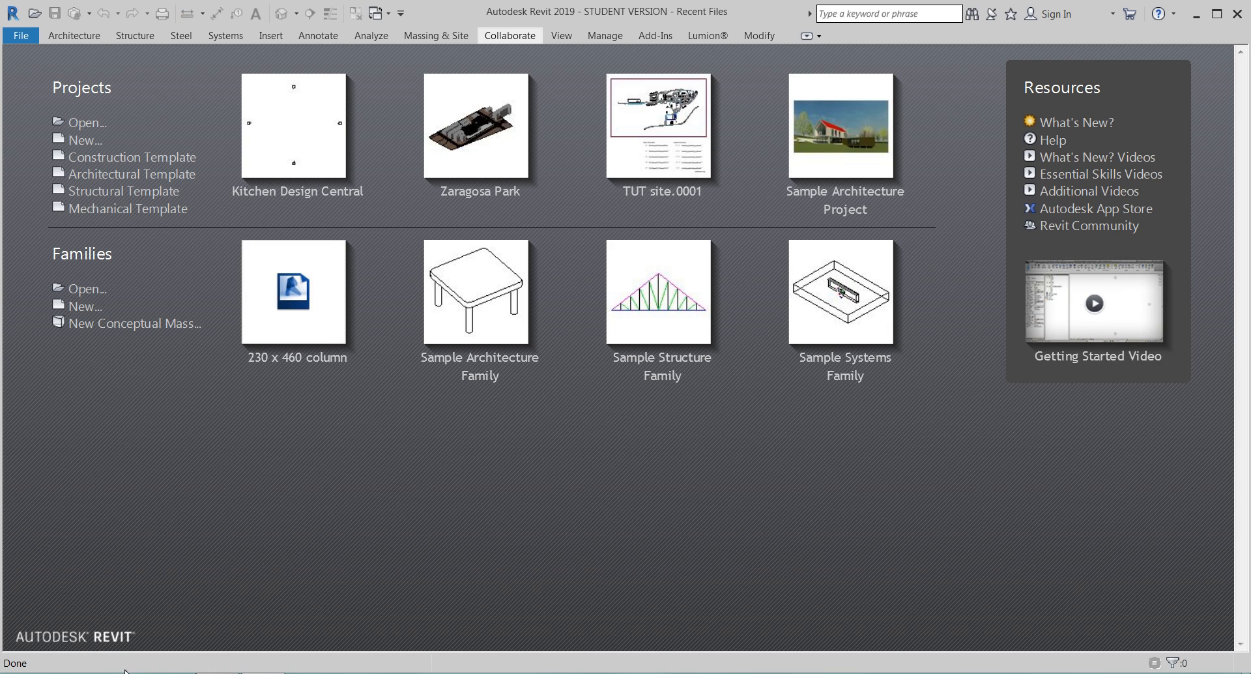
Switch to Windows Explorer and open the Revit Central File folder within the students' overall Revit training folder on TOSHIBA (D:)
left_click(82, 673)
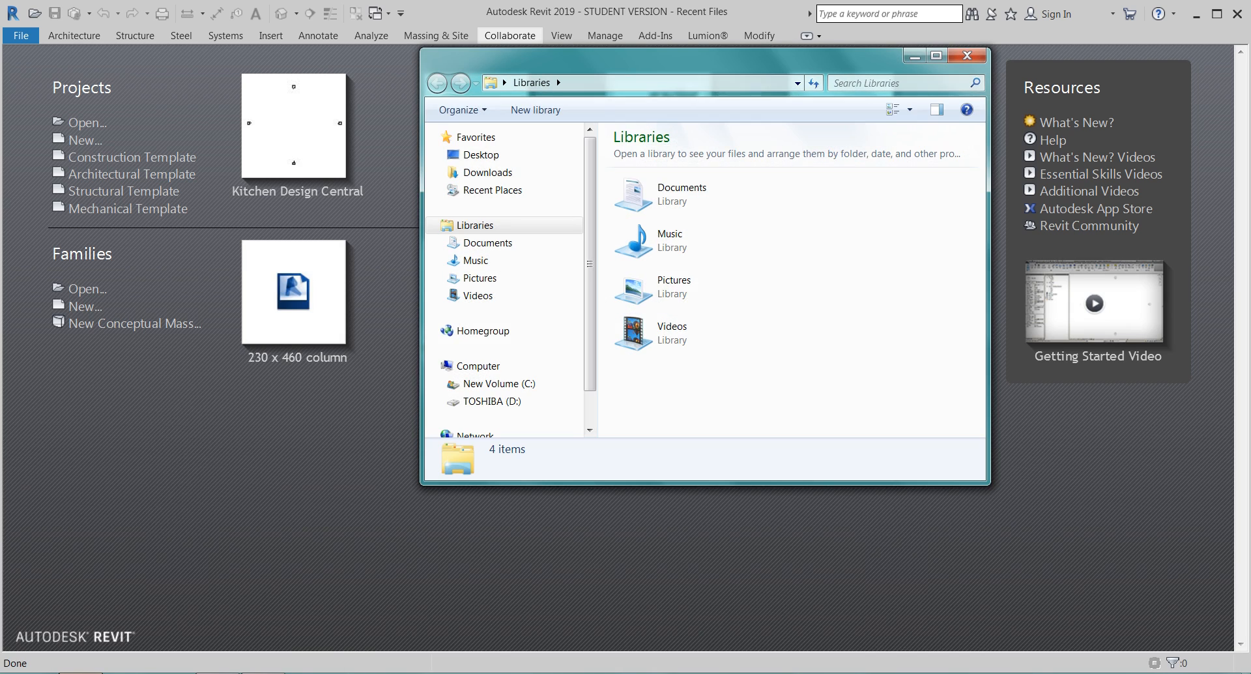
left_click(489, 402)
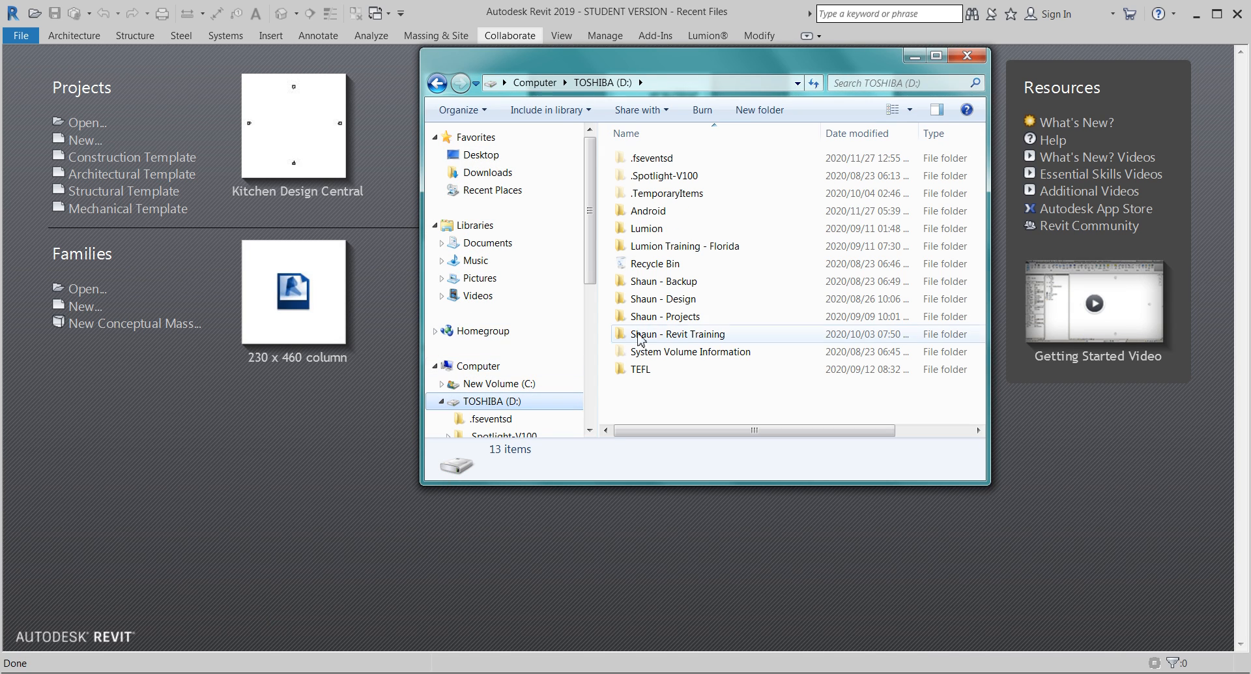
double_click(681, 337)
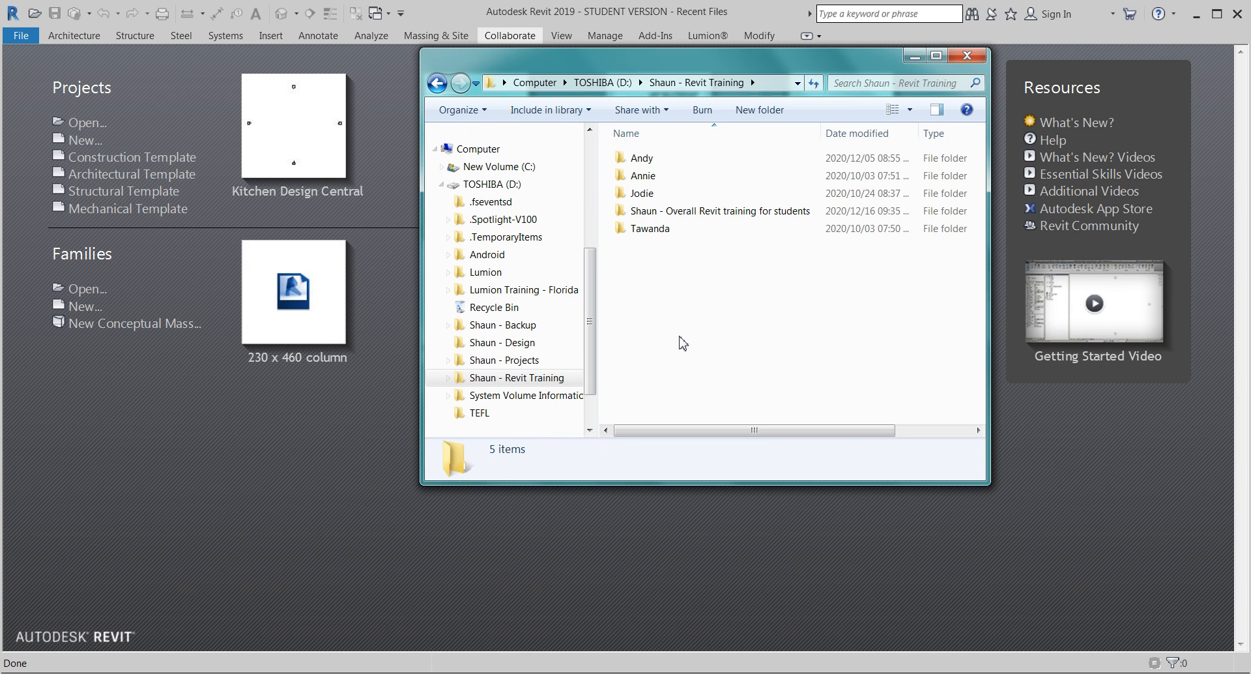
double_click(704, 212)
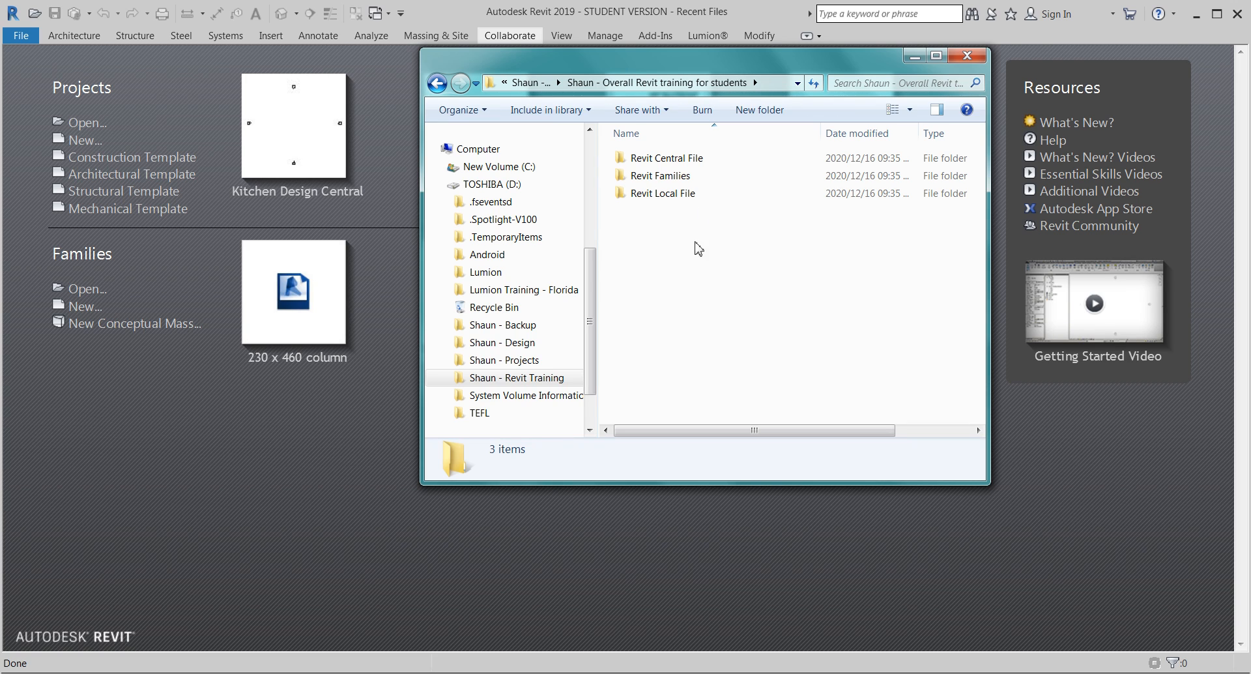
left_click(707, 163)
double_click(705, 162)
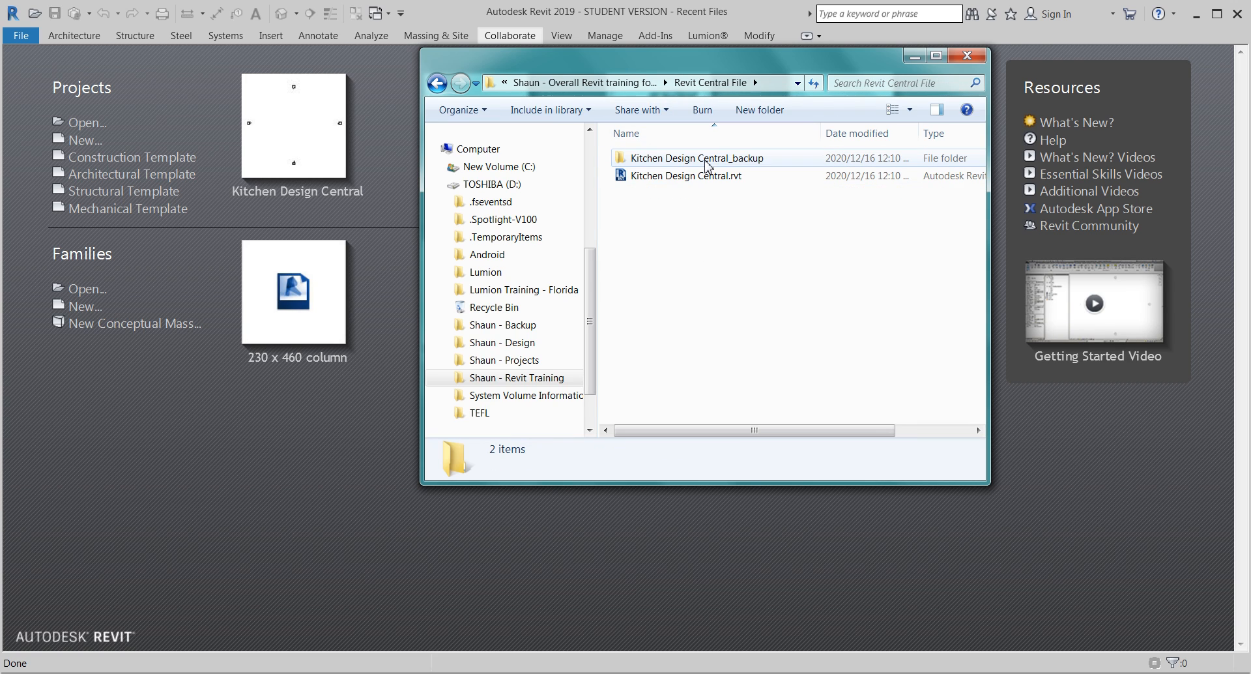
Copy Kitchen Design Central.rvt from the Revit Central File folder into the Revit Local File folder
left_click(704, 178)
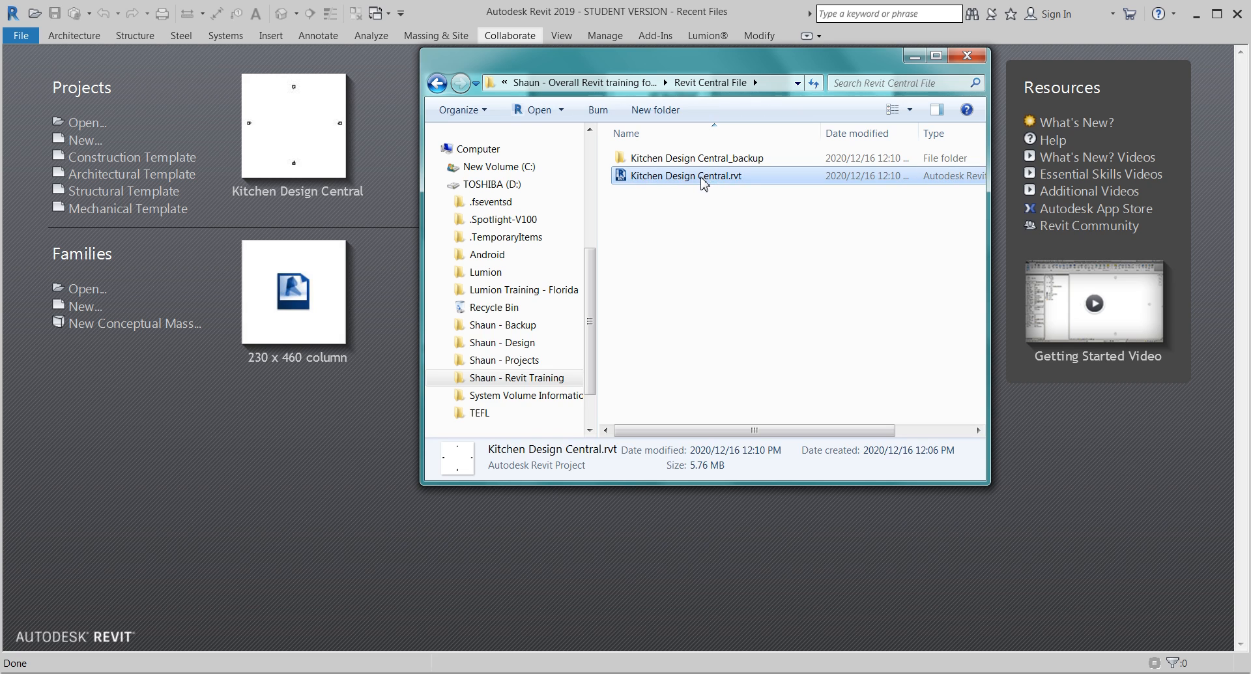
right_click(753, 177)
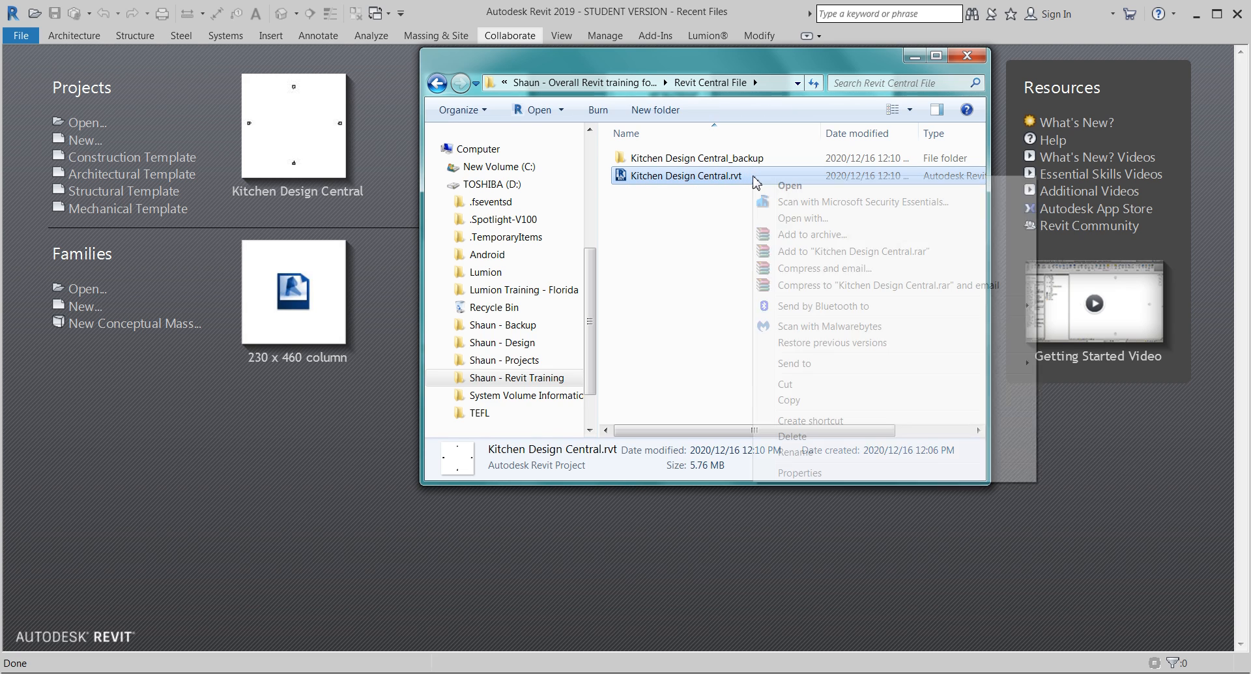
left_click(790, 400)
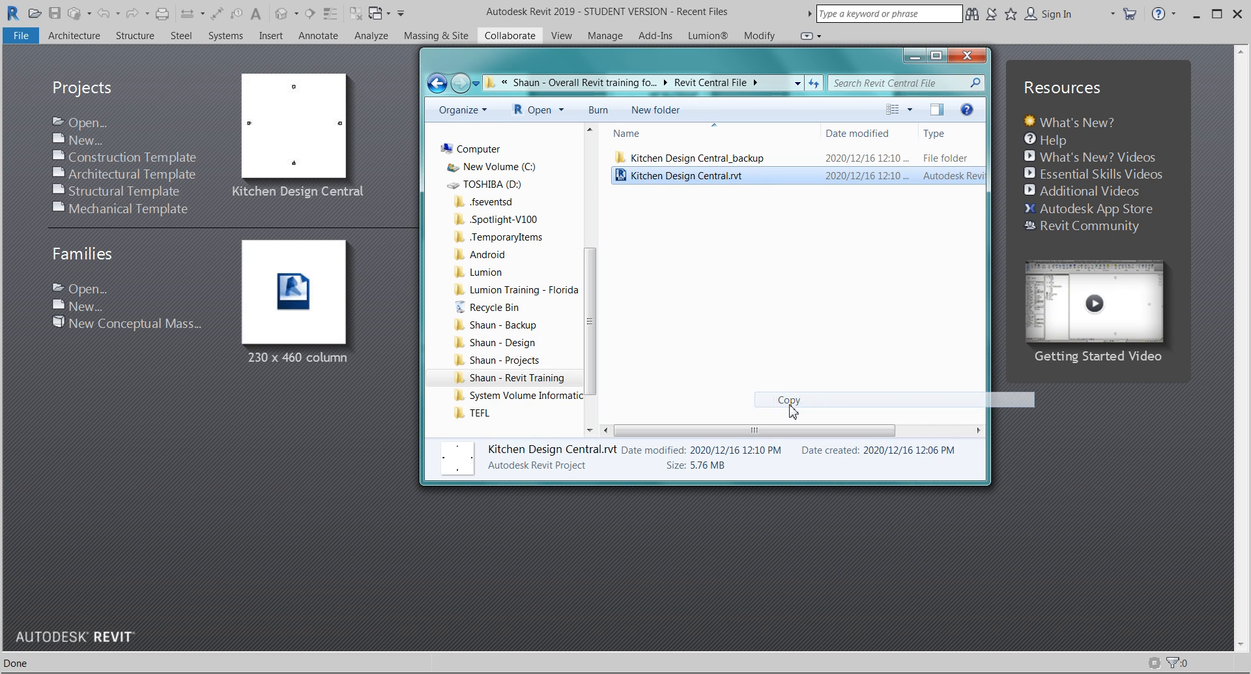
left_click(437, 83)
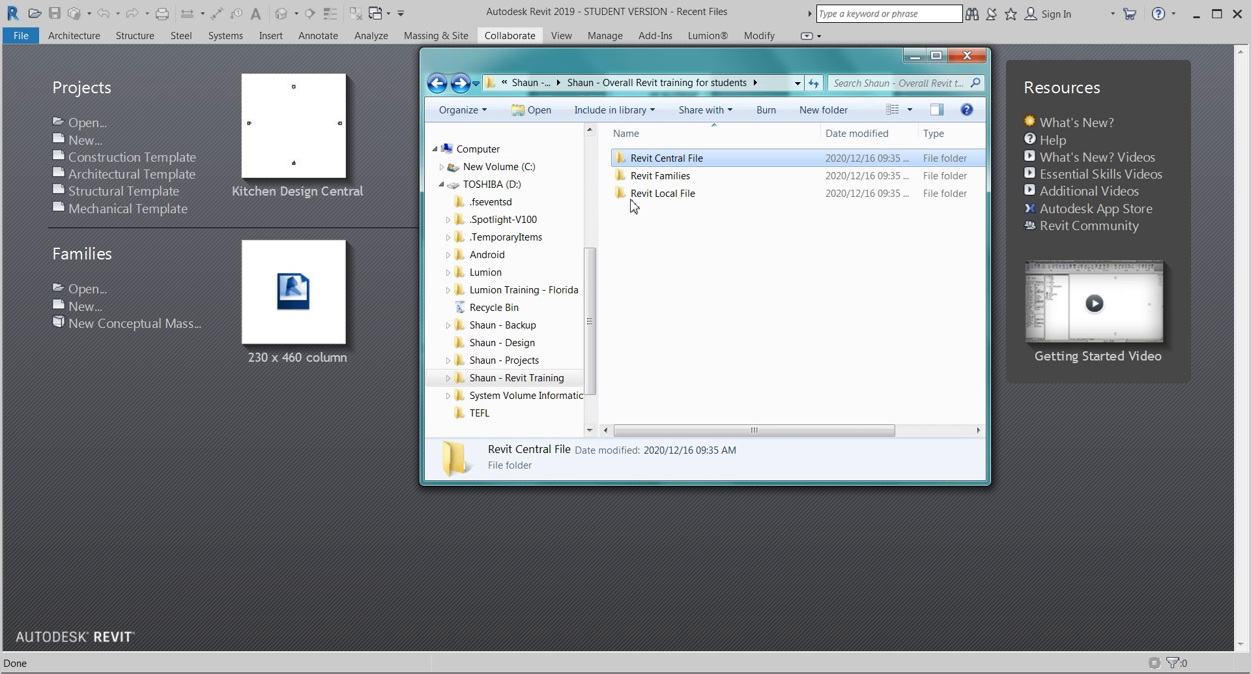
left_click(675, 195)
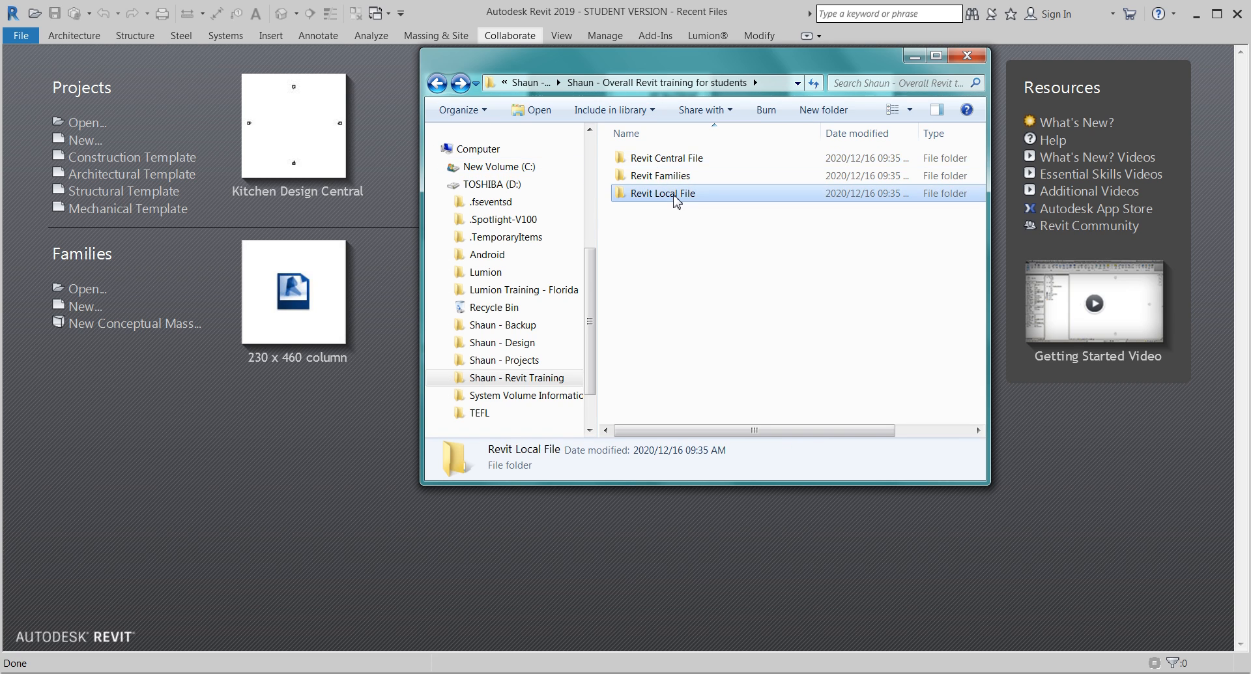
double_click(710, 195)
right_click(707, 194)
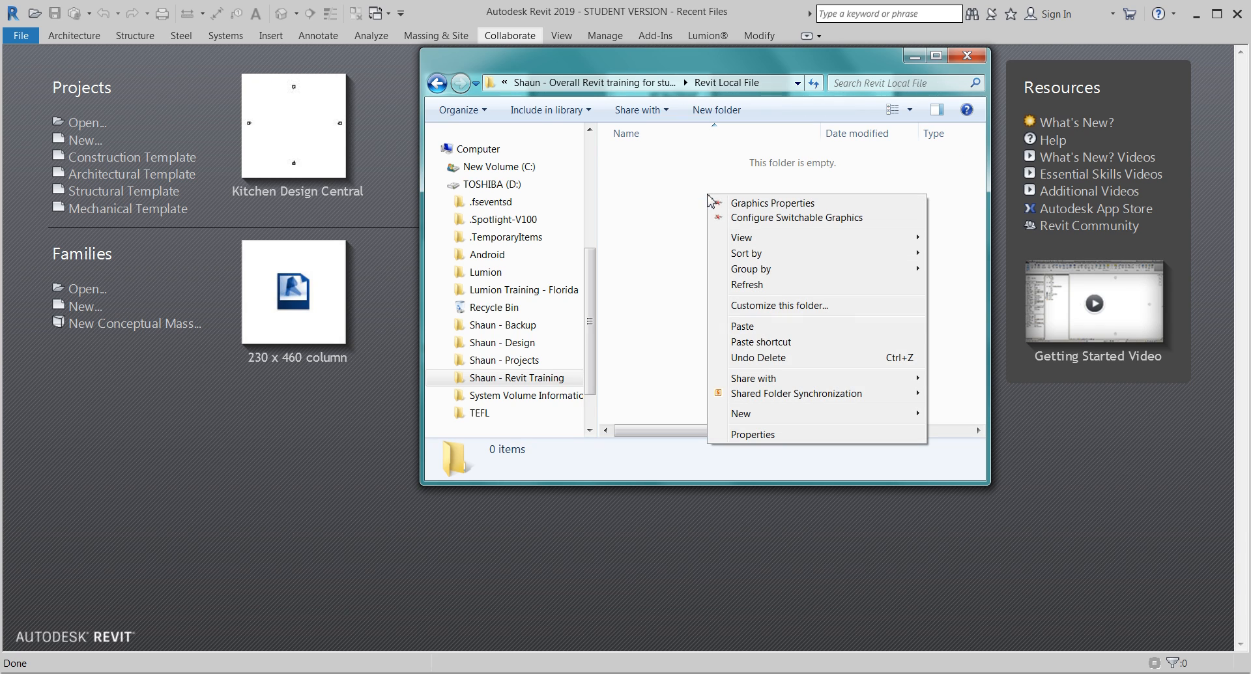
left_click(760, 327)
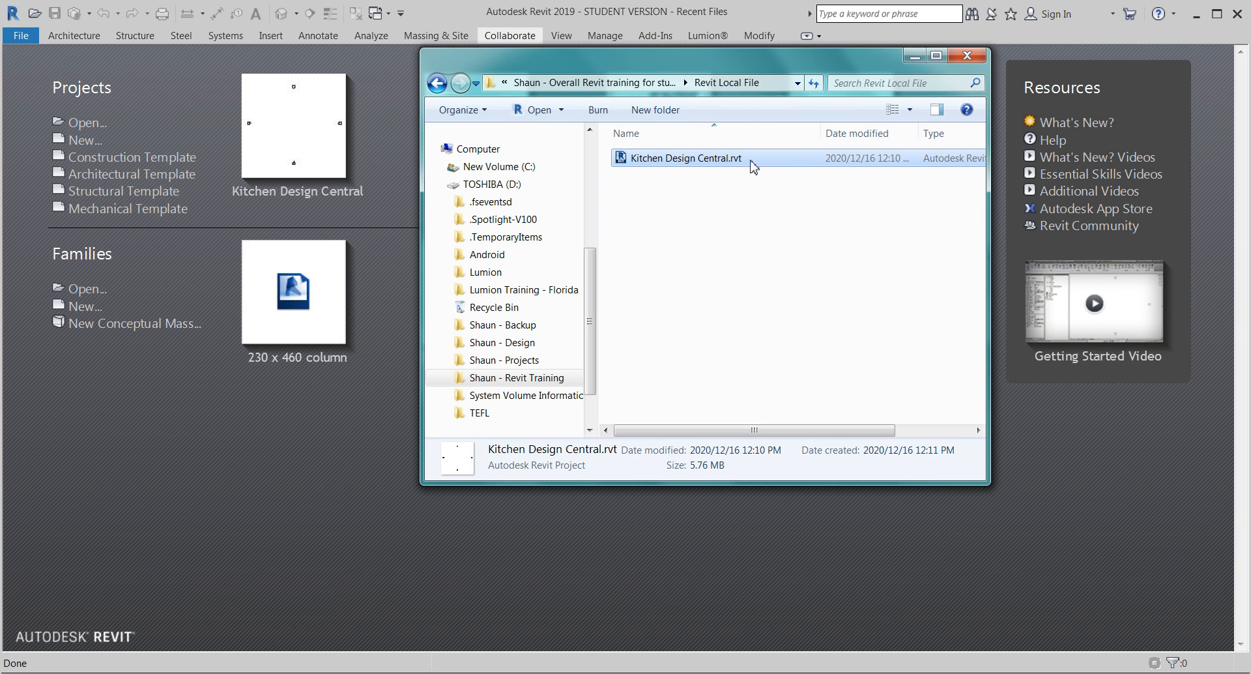
Rename the copied file in the Revit Local File folder, replacing "Central" with the local modeller's first name
left_click(735, 166)
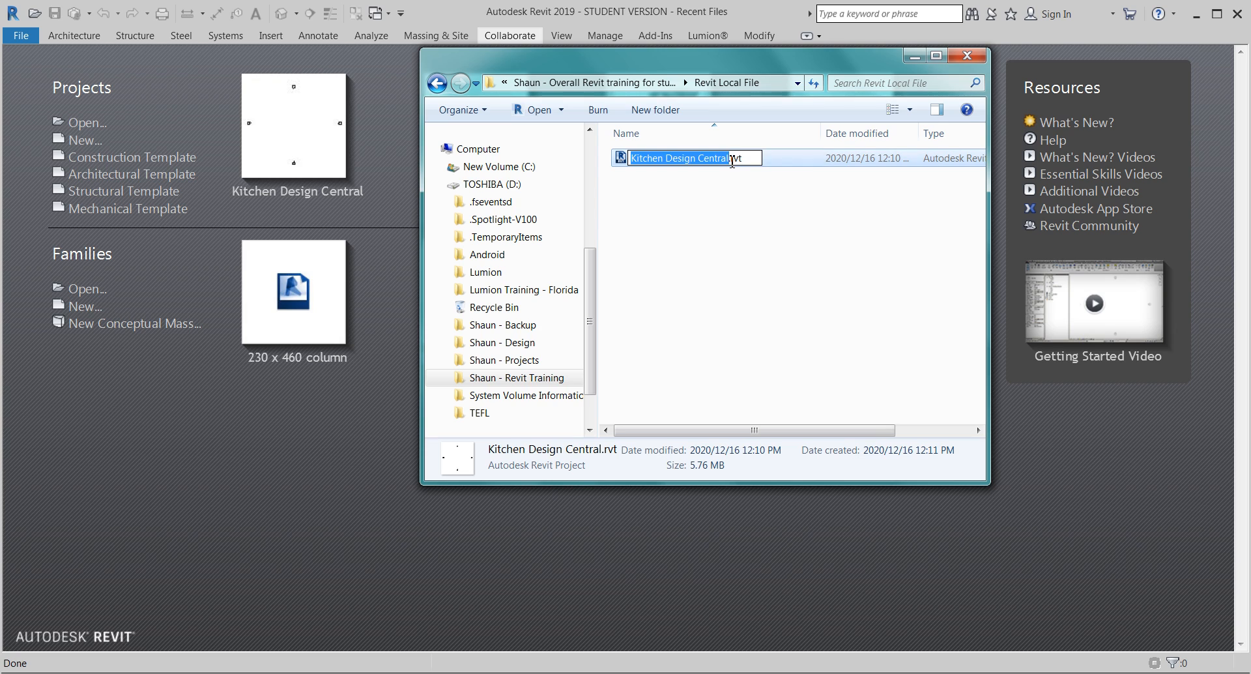
left_click(731, 163)
key("Right")
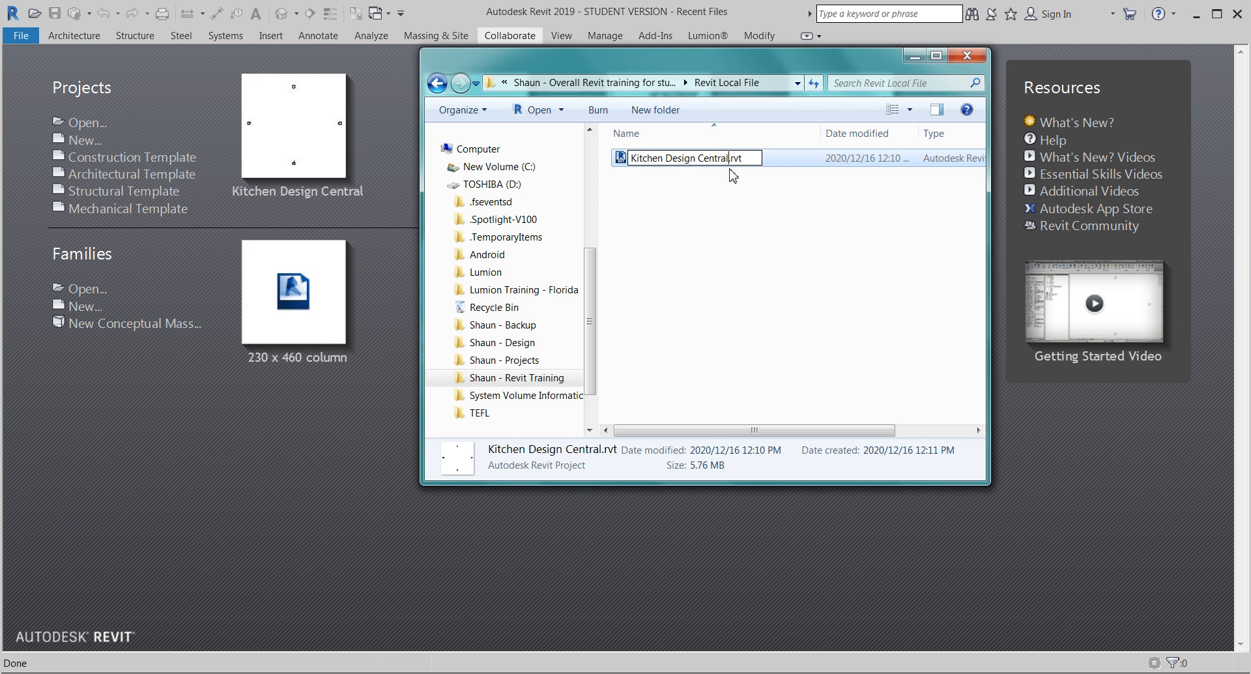
key("BackSpace")
key("BackSpace")
key("BackSpace")
key("BackSpace")
key("BackSpace")
key("BackSpace")
key("BackSpace")
type("Shaun")
left_click(748, 239)
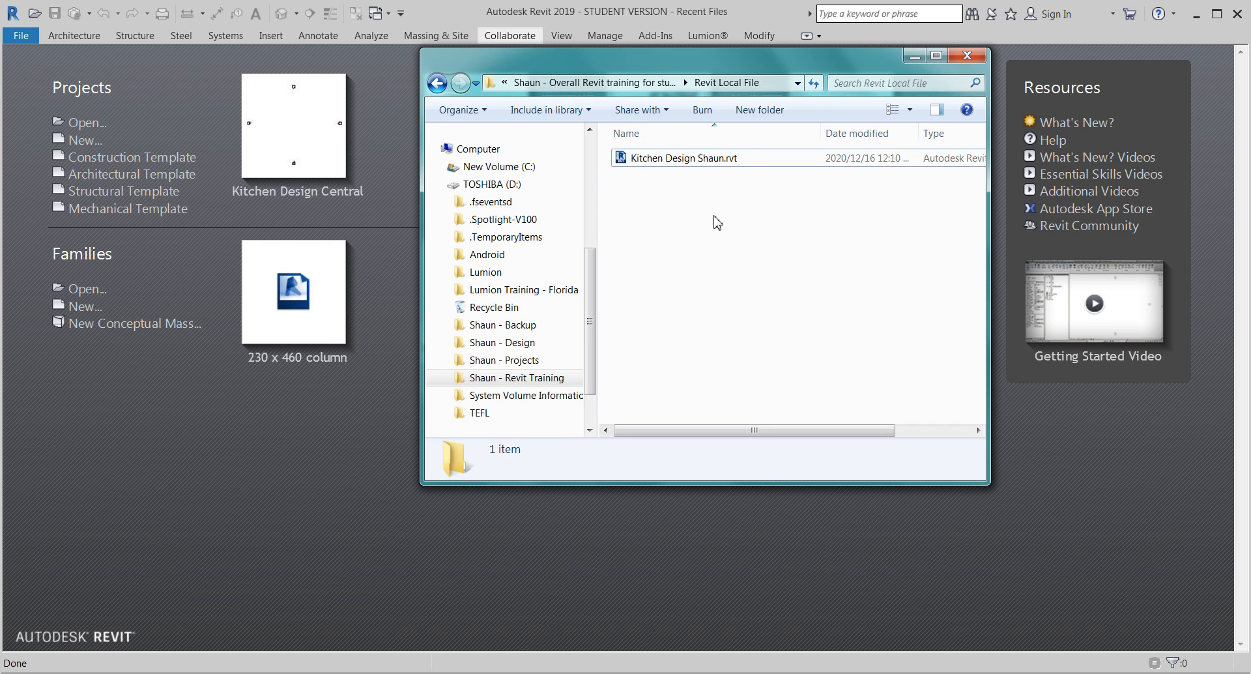
Open the renamed local file in Revit, dismiss the Copied Central Model notice, and bring up the Synchronize and Modify Settings options
double_click(723, 168)
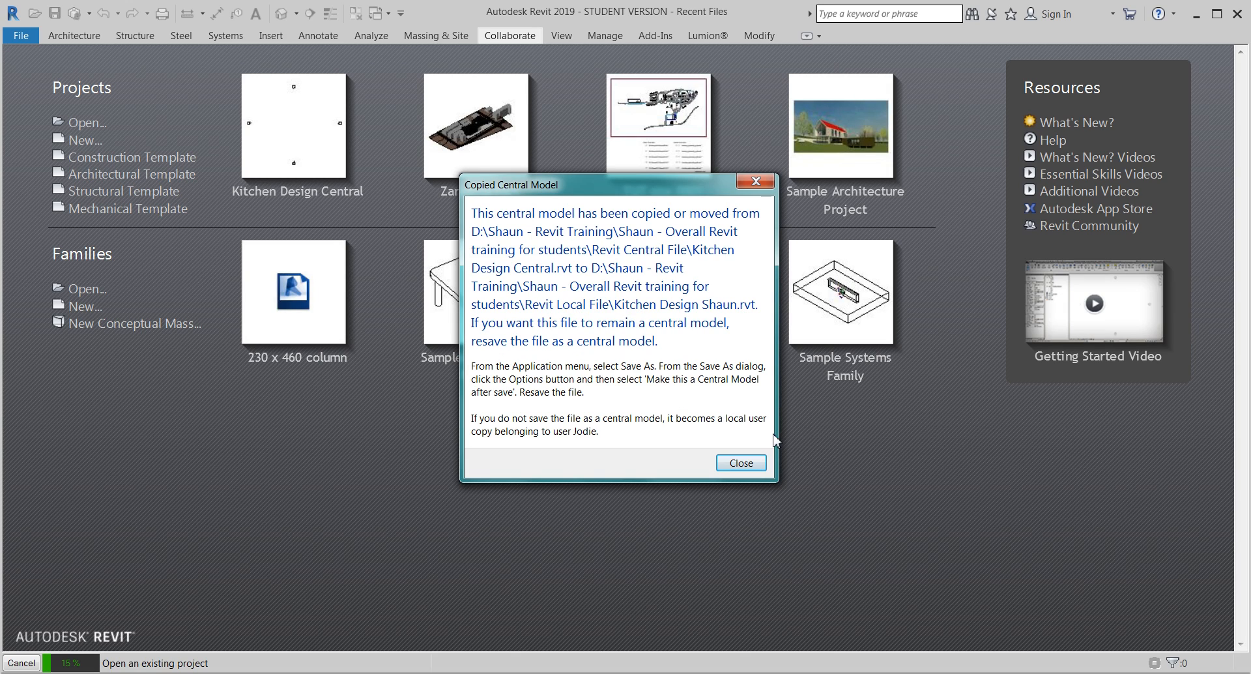
left_click(742, 463)
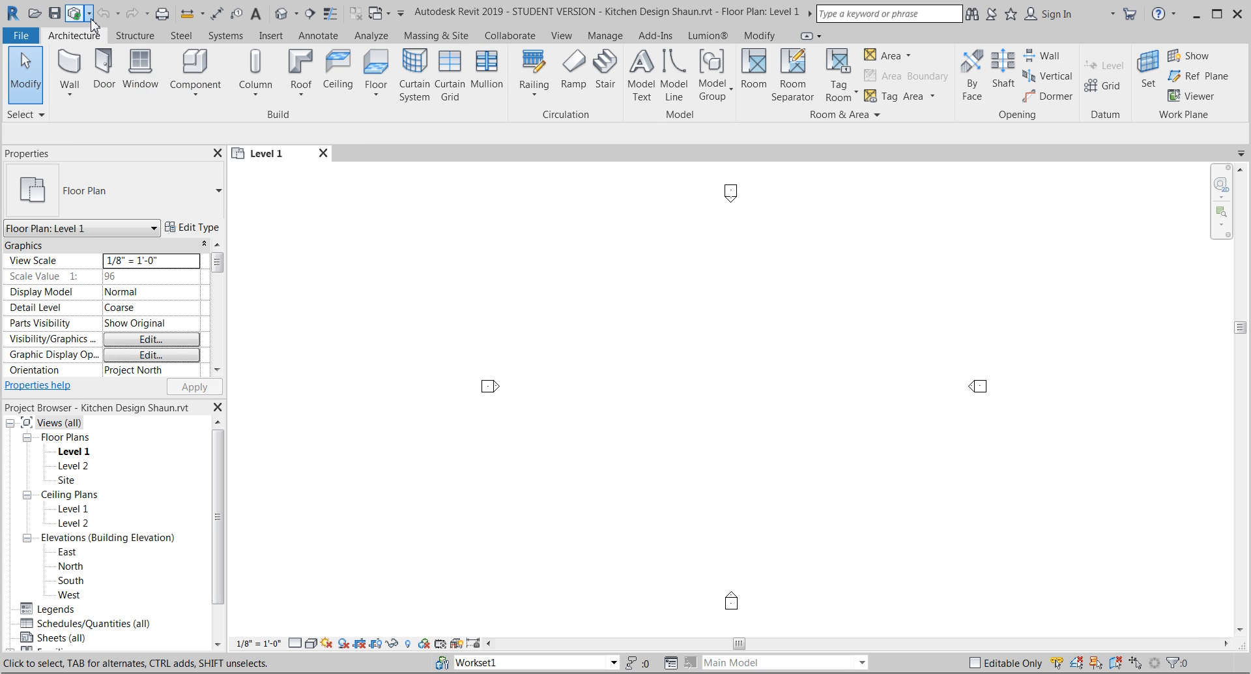
left_click(90, 19)
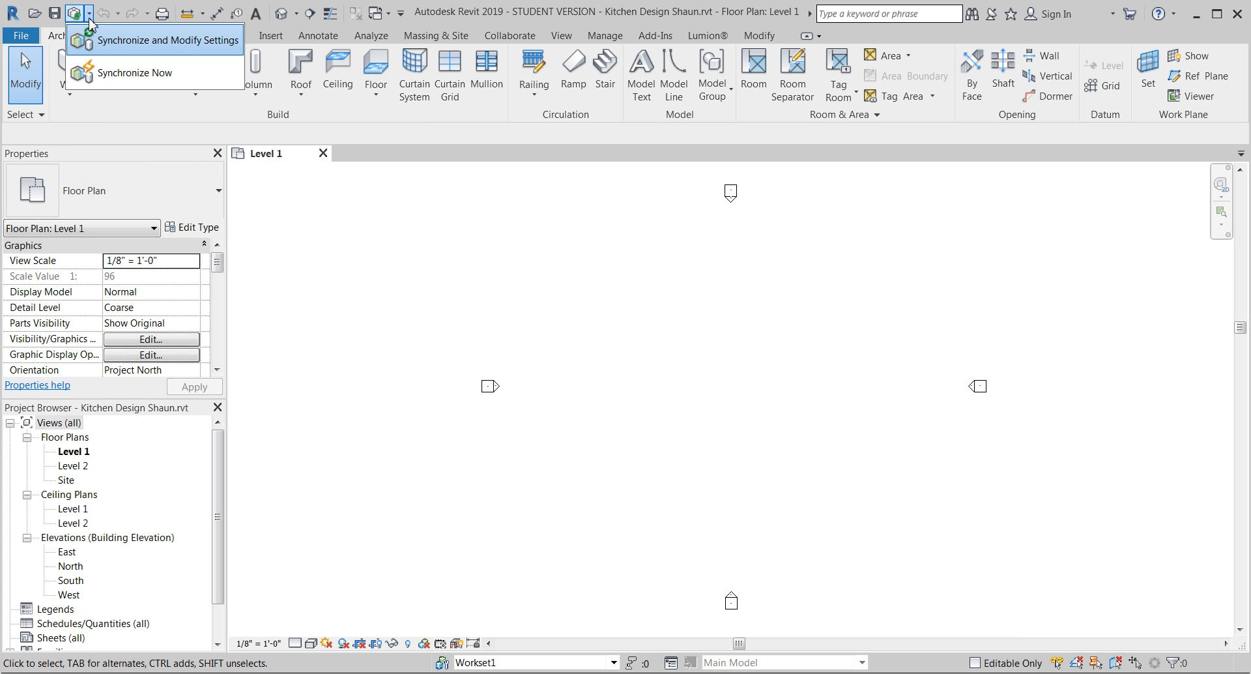
left_click(155, 42)
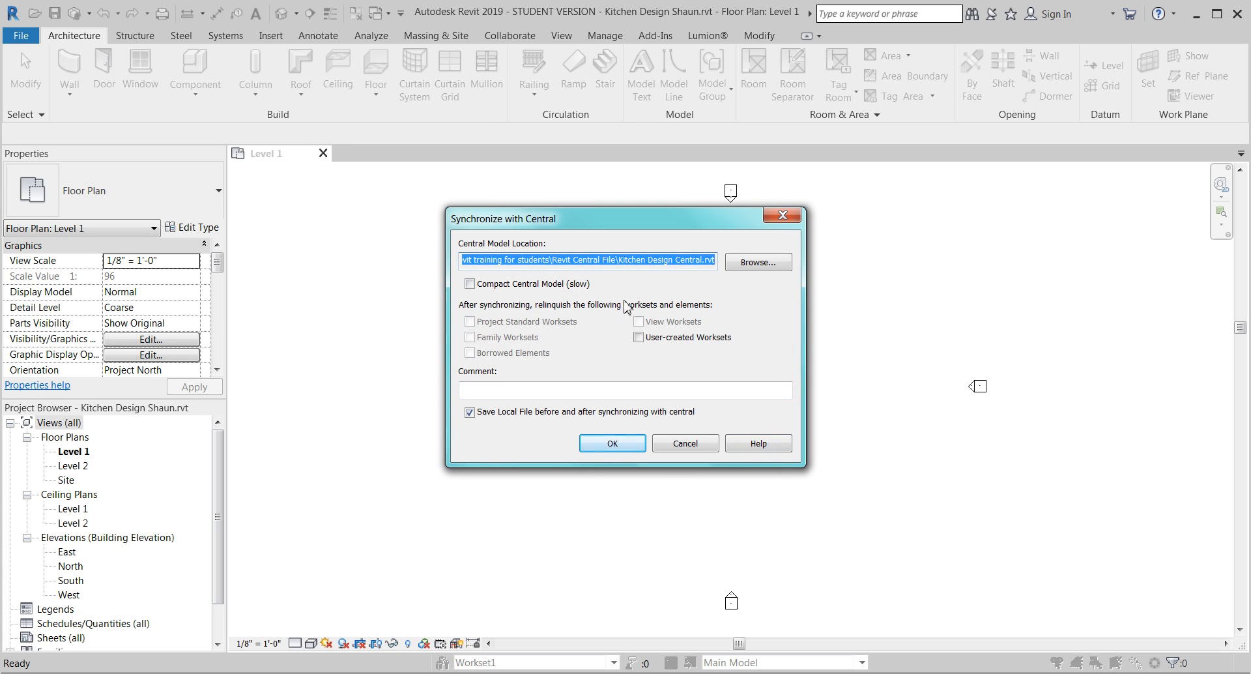
Examine the full path of the Central Model Location in the Synchronize with Central settings
left_click_drag(482, 266, 449, 264)
left_click(476, 257)
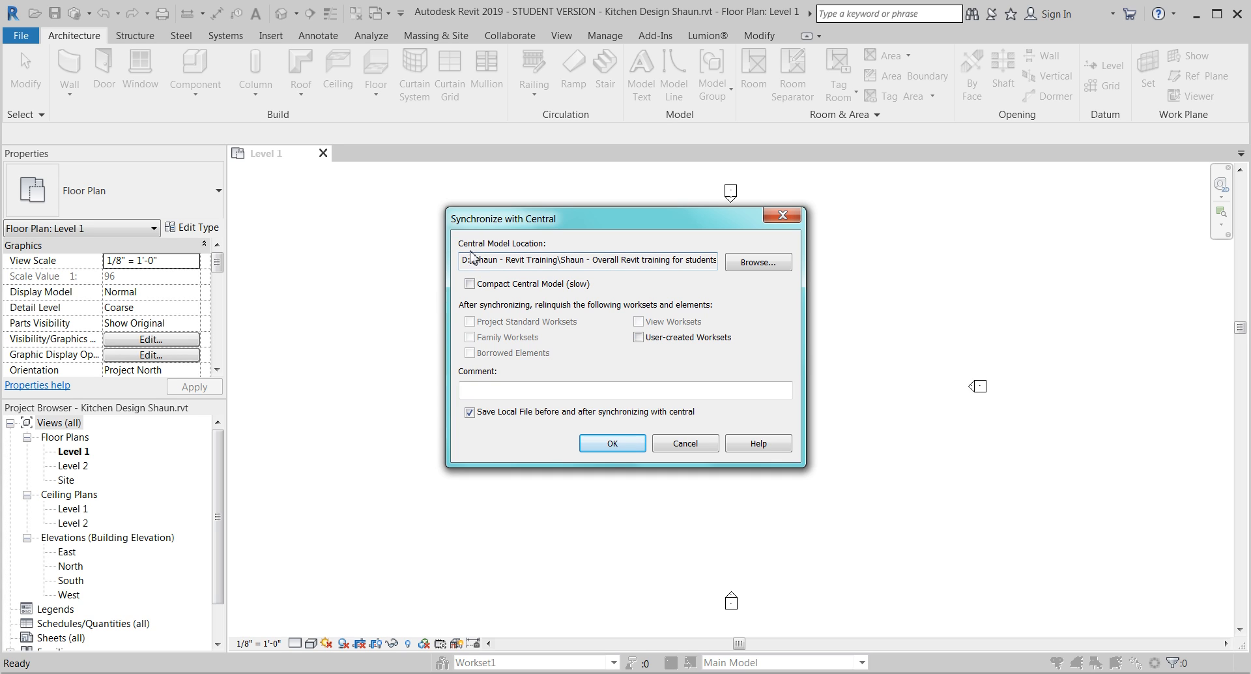
left_click_drag(602, 264, 720, 262)
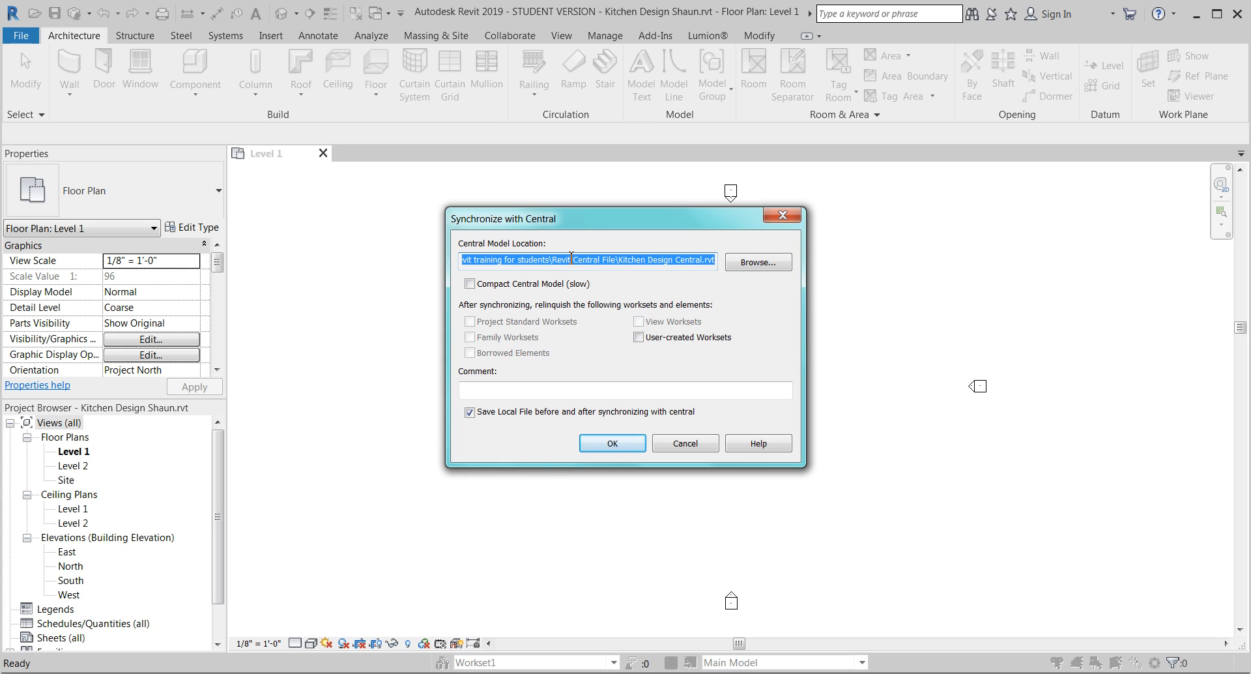
left_click(572, 260)
left_click_drag(601, 261, 706, 268)
left_click(572, 260)
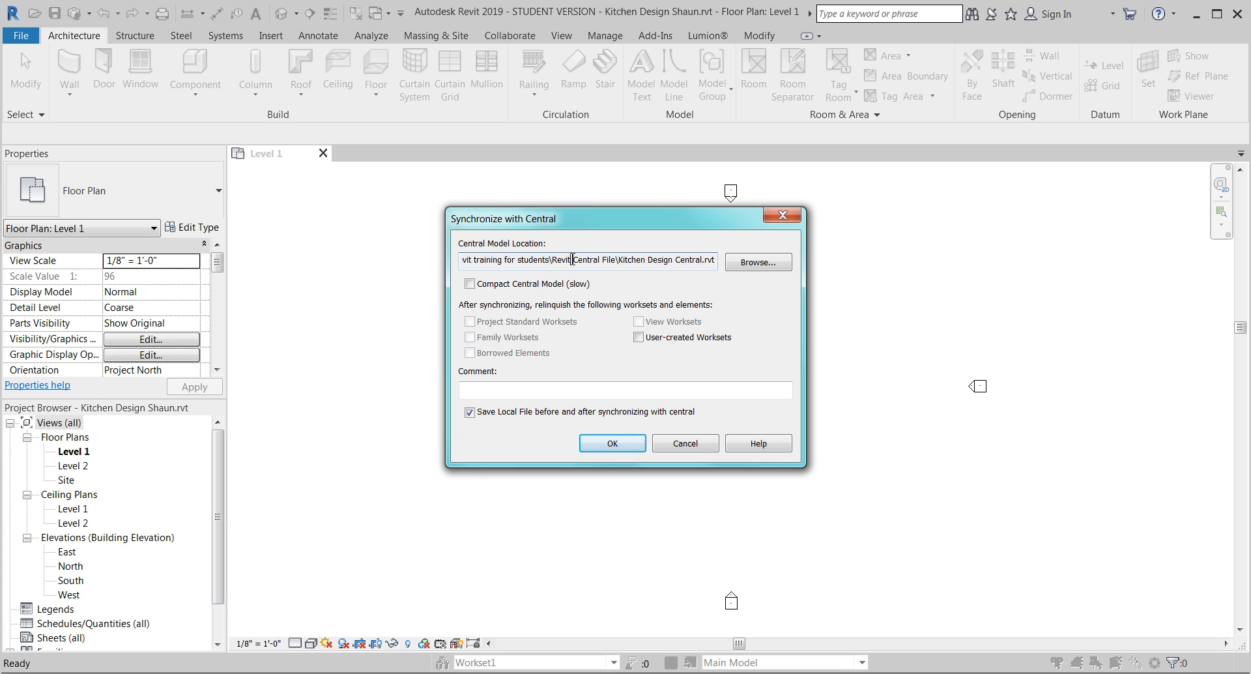
Choose Kitchen Design Central.rvt in the Revit Central File folder as the central model and synchronize, saving the local file before and after
left_click(759, 264)
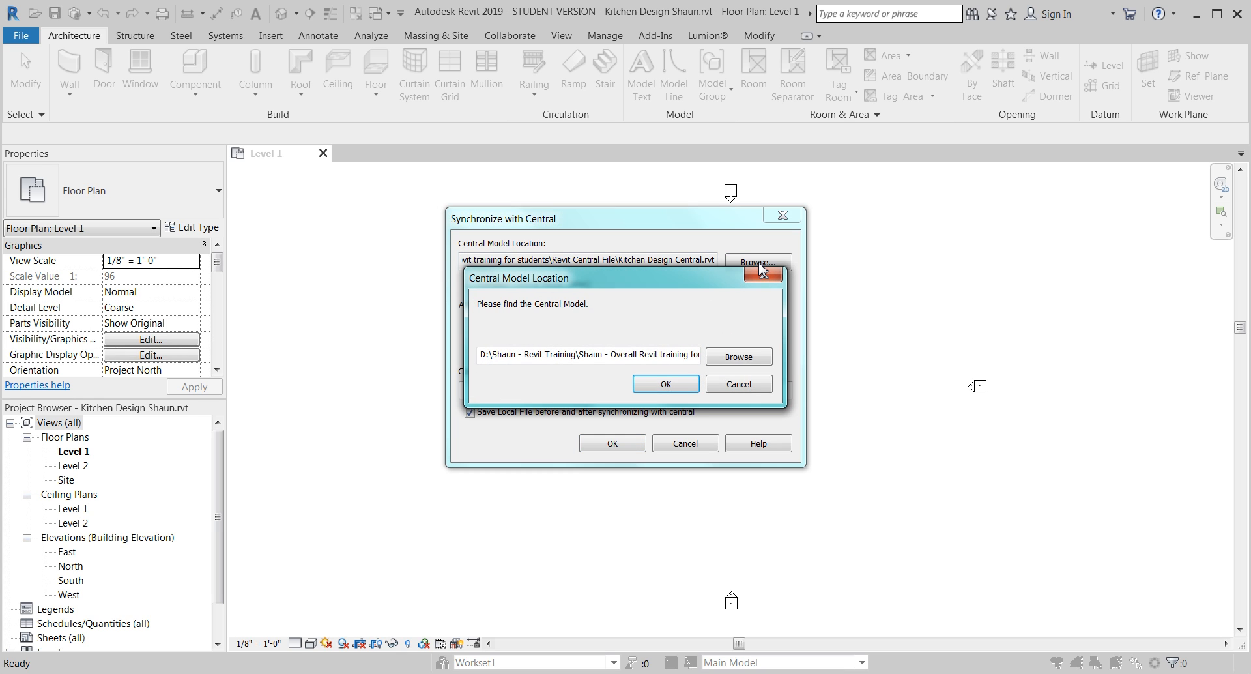
left_click(739, 357)
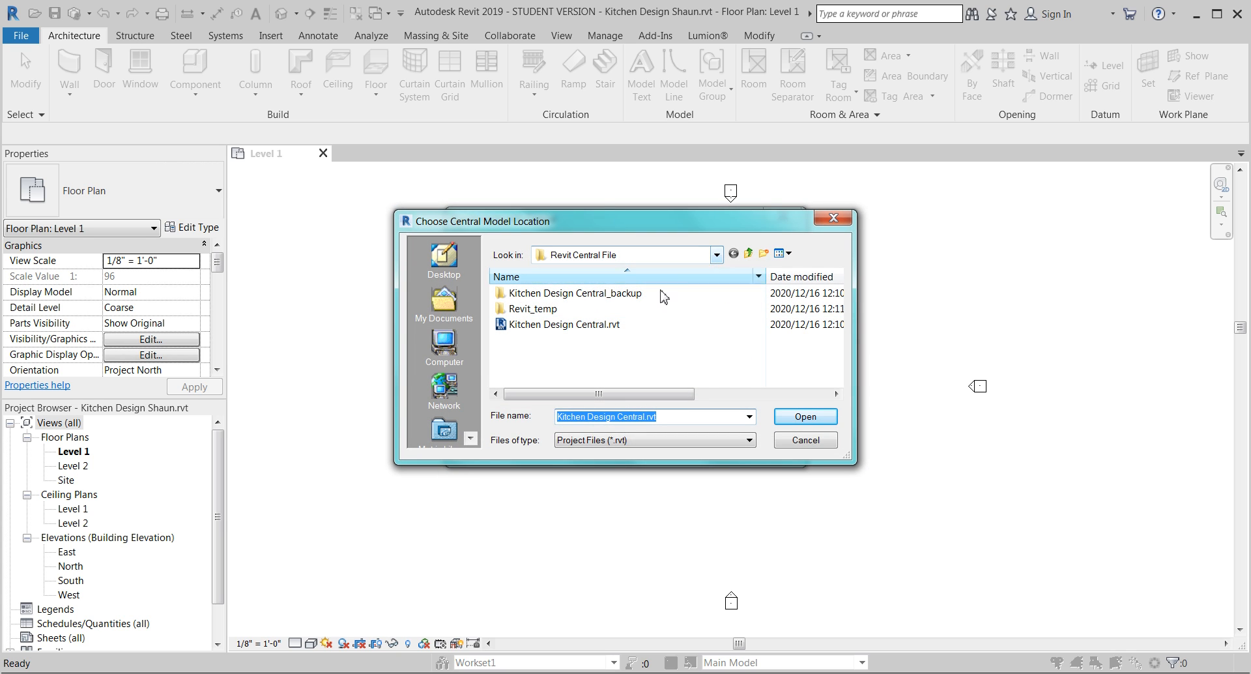
left_click(717, 255)
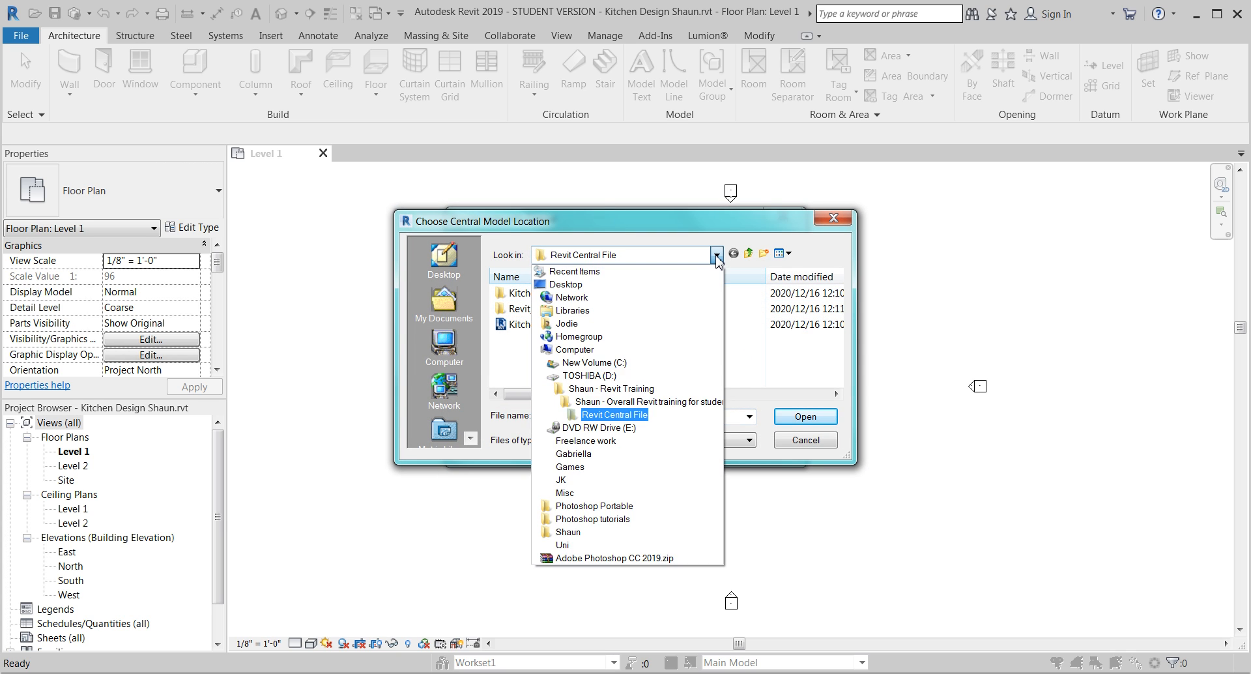
left_click(640, 403)
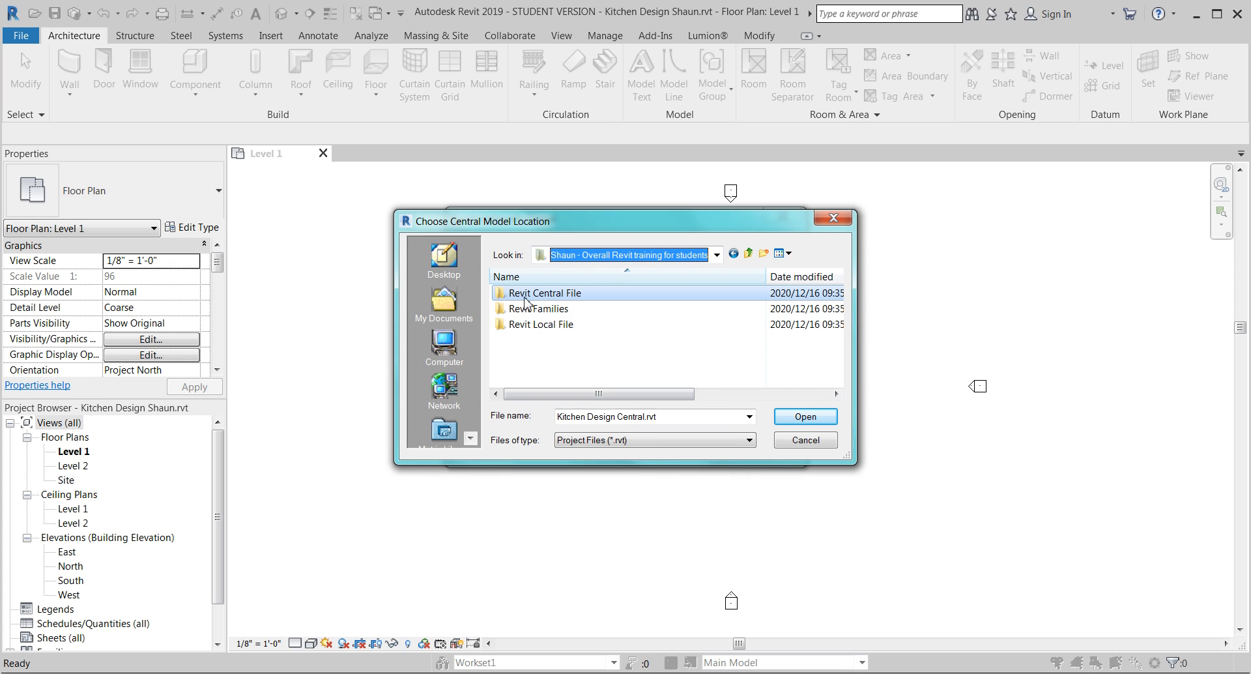
double_click(592, 295)
left_click(554, 329)
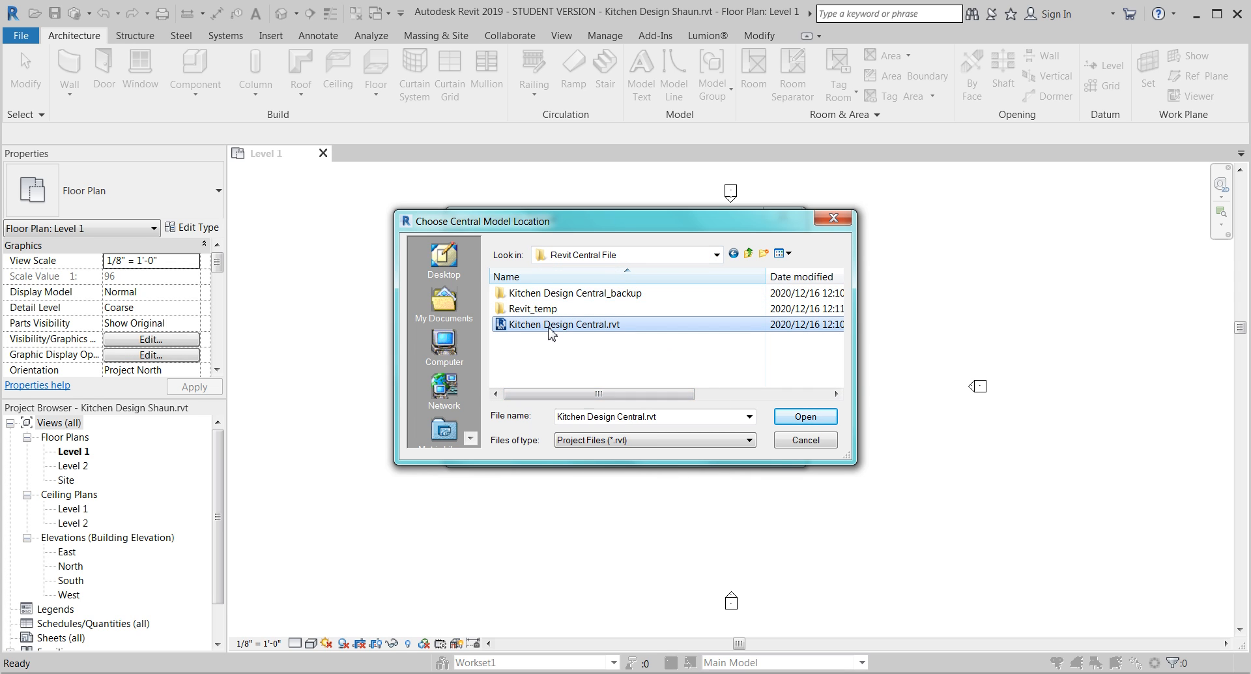
left_click(816, 420)
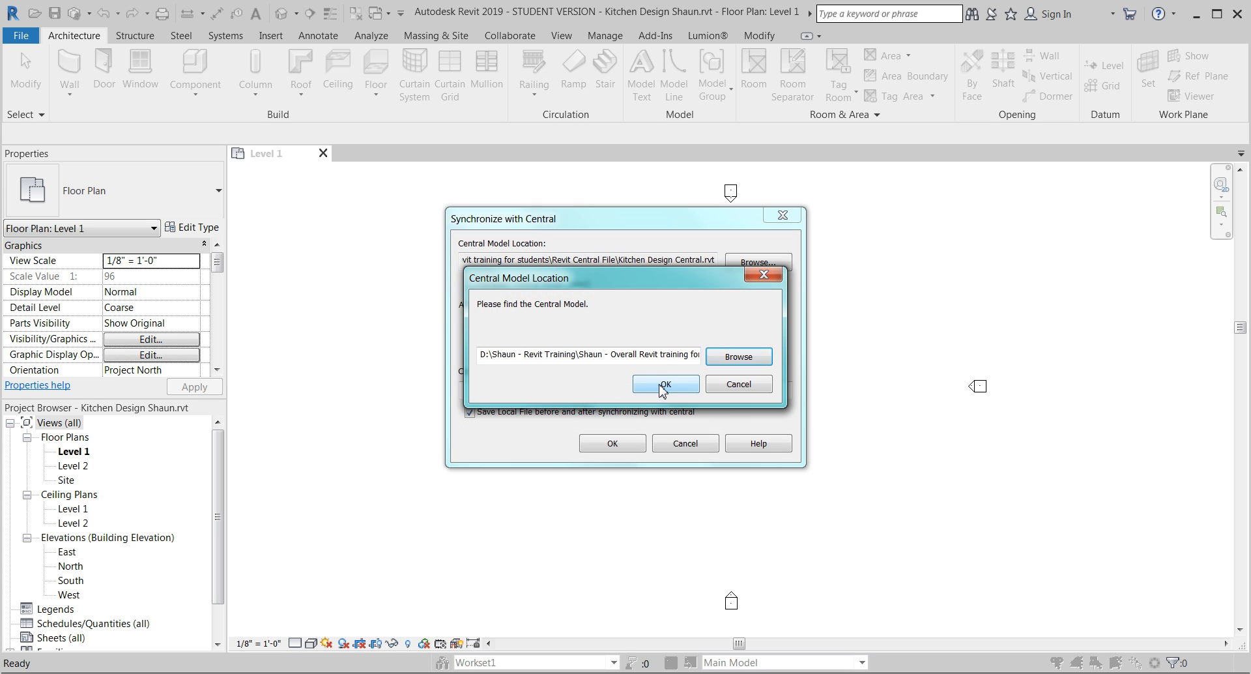
left_click(663, 385)
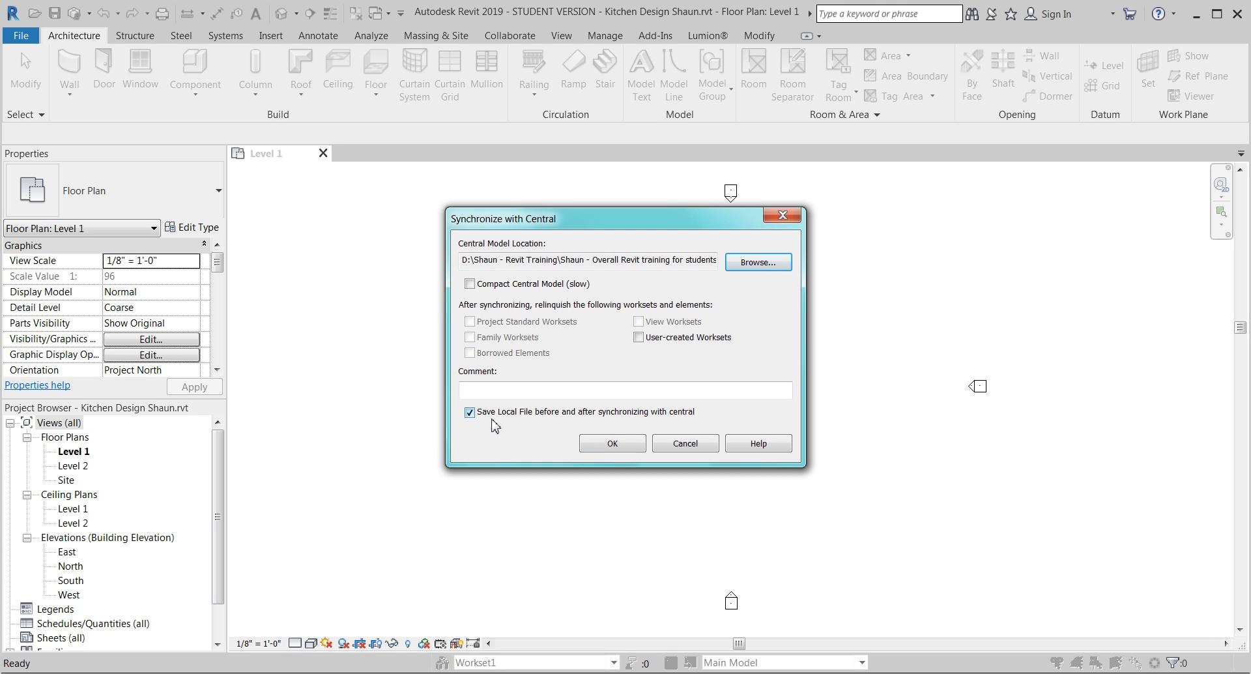
left_click(612, 444)
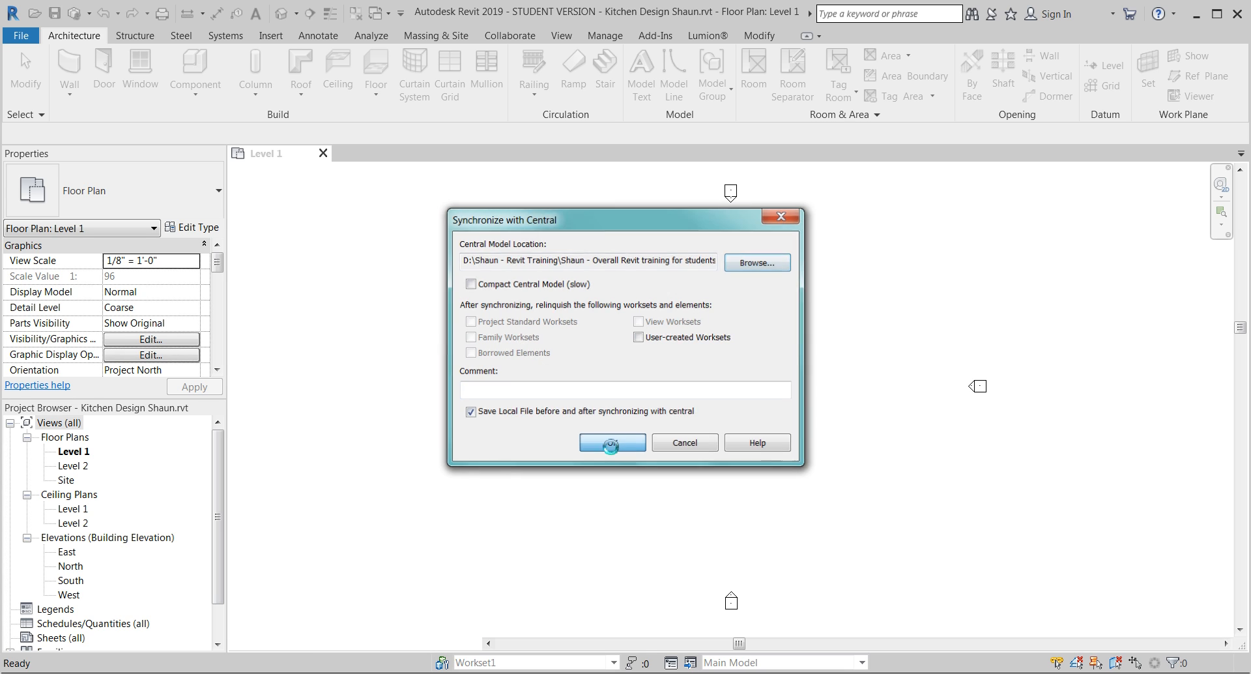